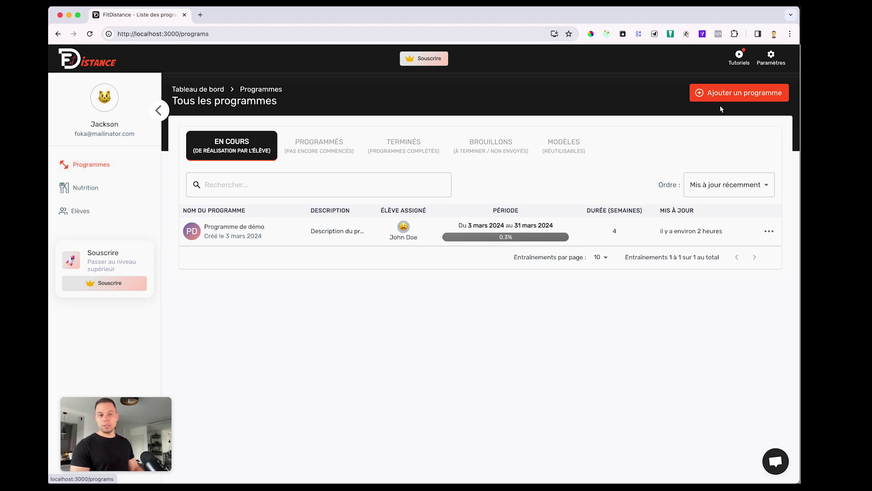
Create a program named Seche 2024 without a template and with a duration of 8 weeks
left_click(727, 94)
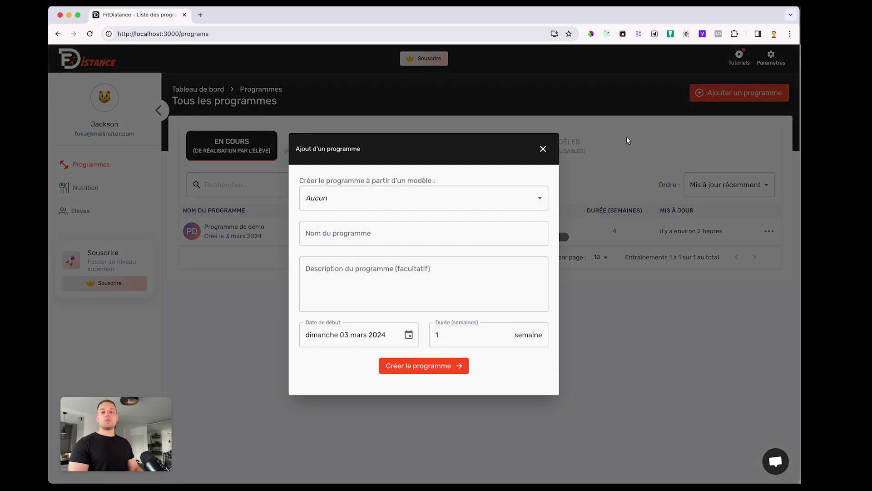
left_click(446, 194)
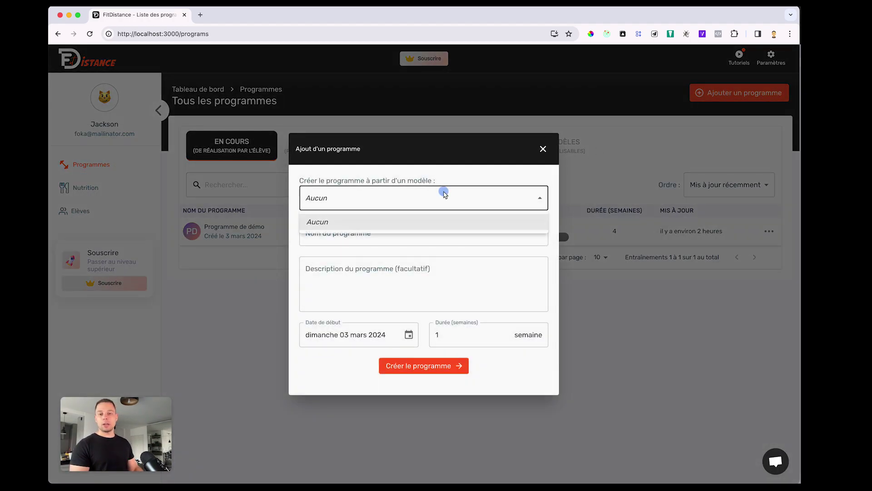
left_click(440, 193)
left_click(452, 245)
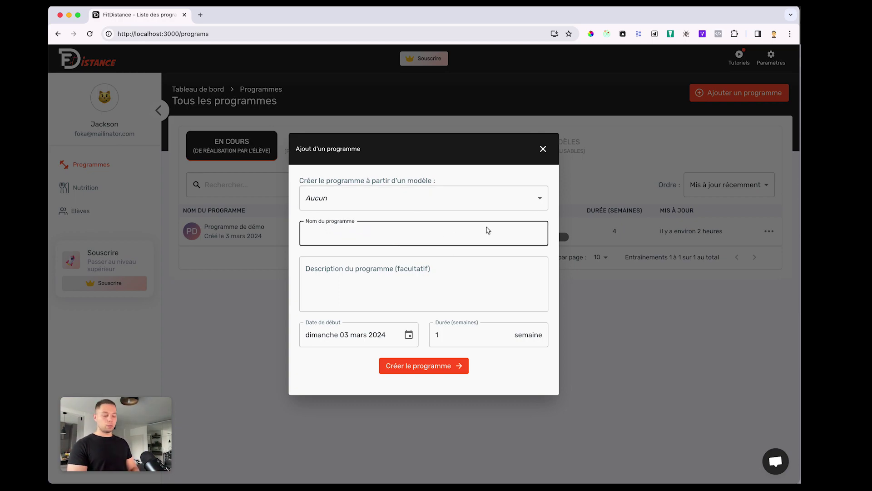
type("Seche 2024")
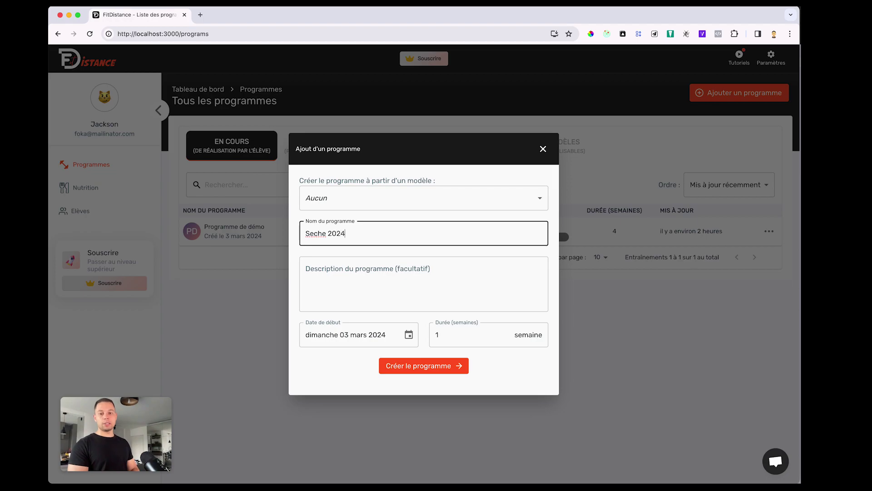
left_click(510, 333)
key("BackSpace")
type("8")
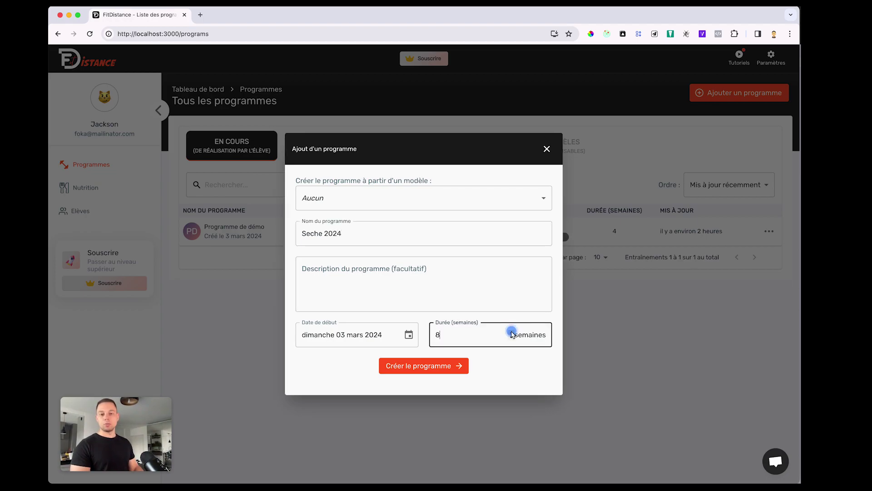
left_click(447, 366)
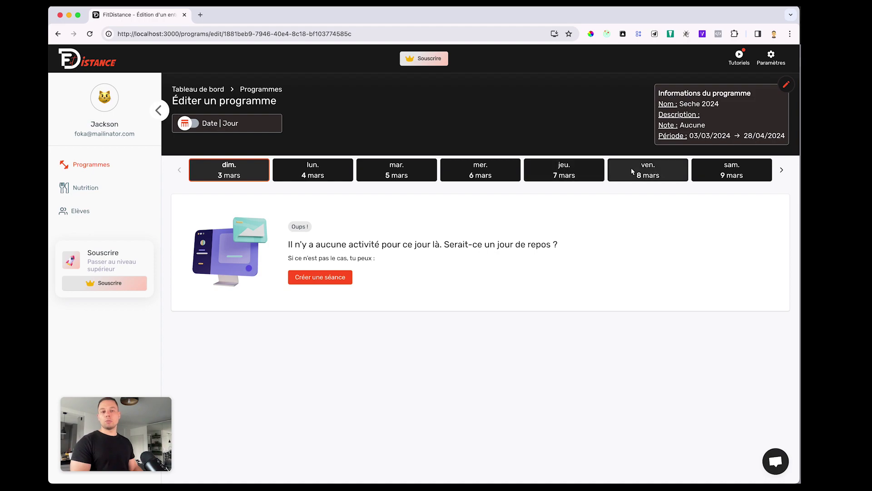
Set the program's start date to 04/03/2024 in the program information
scroll(631, 167, "right", 10)
scroll(265, 174, "left", 10)
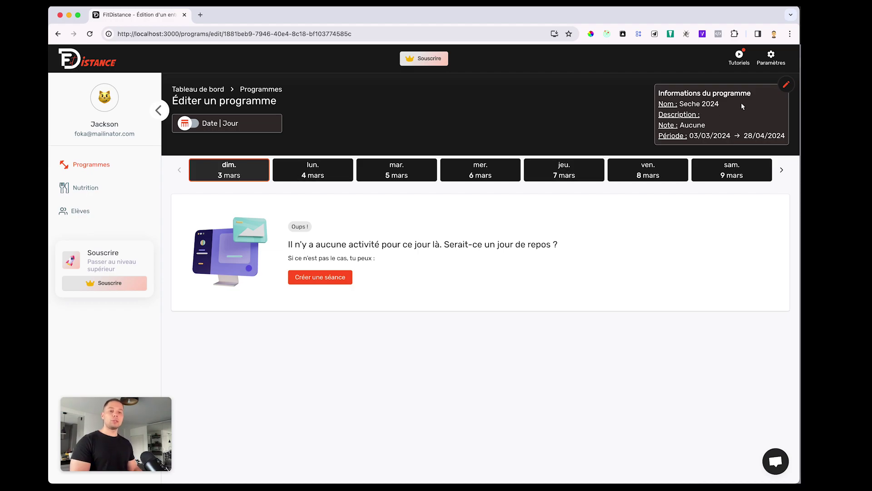
left_click(785, 87)
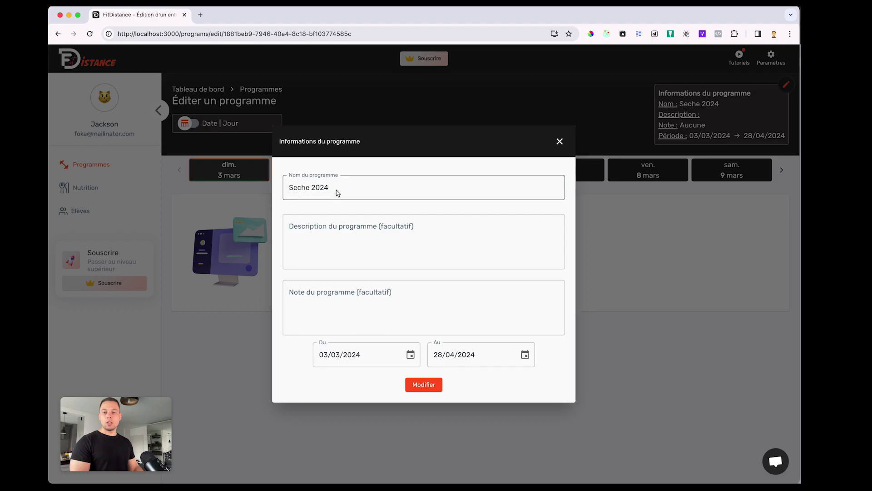
left_click(410, 356)
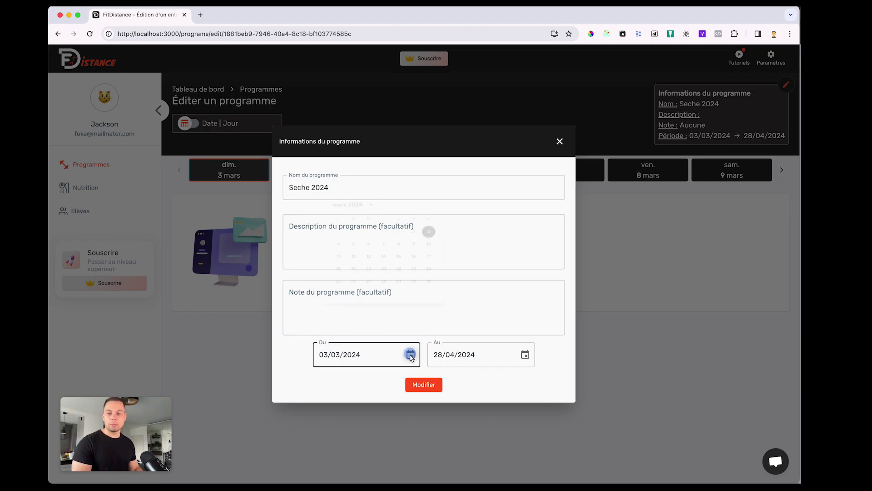
left_click(333, 263)
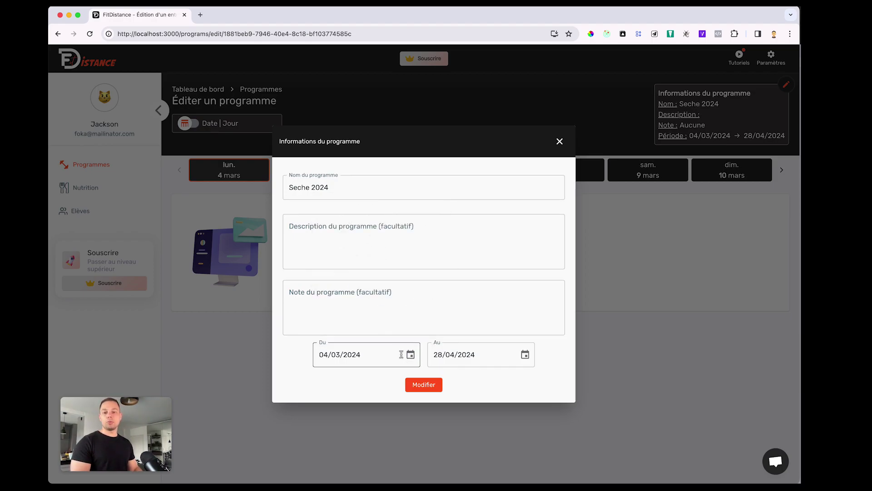
key("Escape")
Create a session on Monday 4 March and open the exercise library for its first exercise
left_click(320, 276)
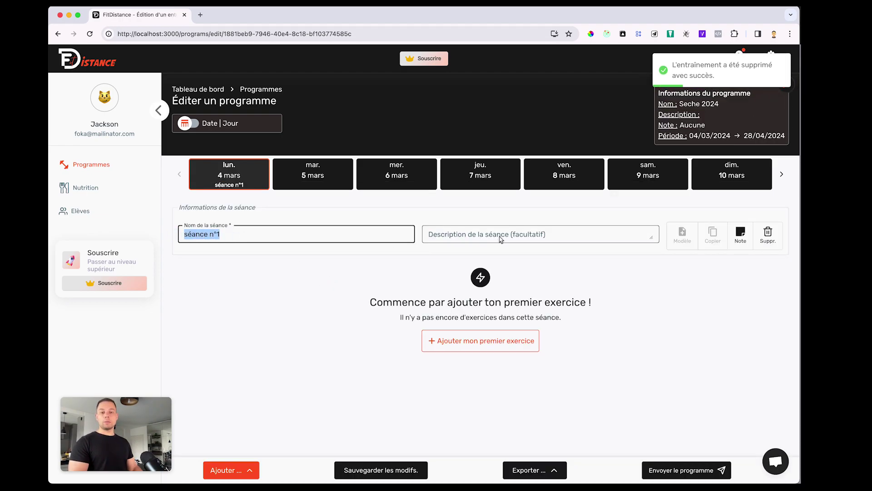
left_click(508, 214)
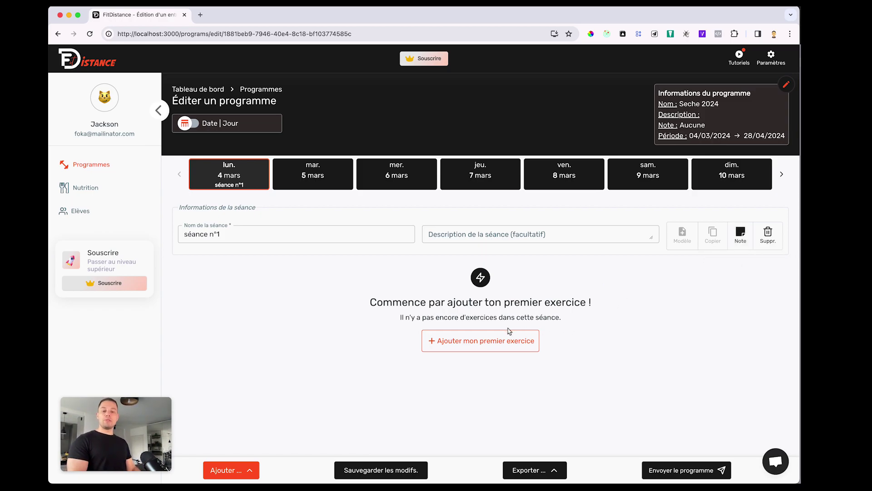
left_click(502, 347)
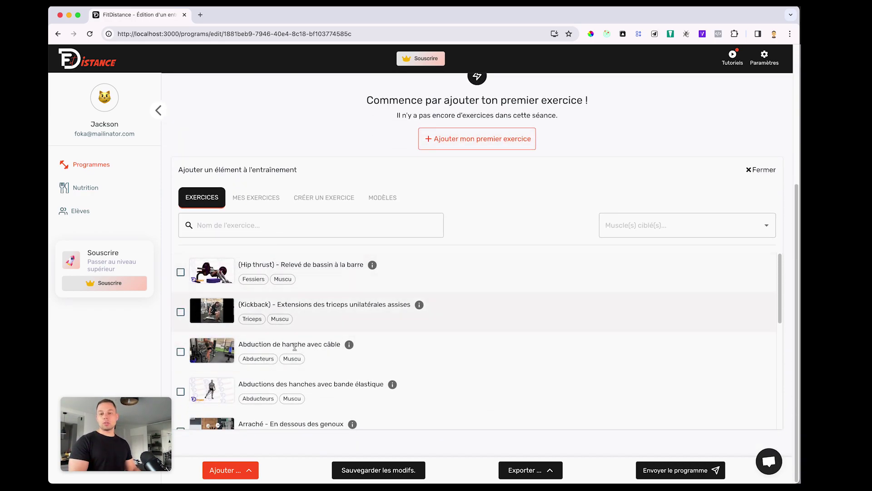
Search the exercise library for "developp" and filter the targeted muscle to Pectoraux
left_click(273, 228)
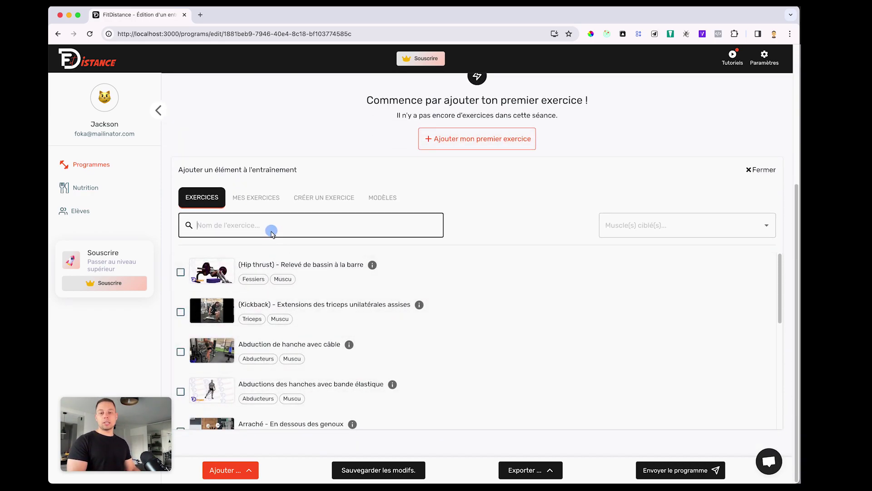
type("developp")
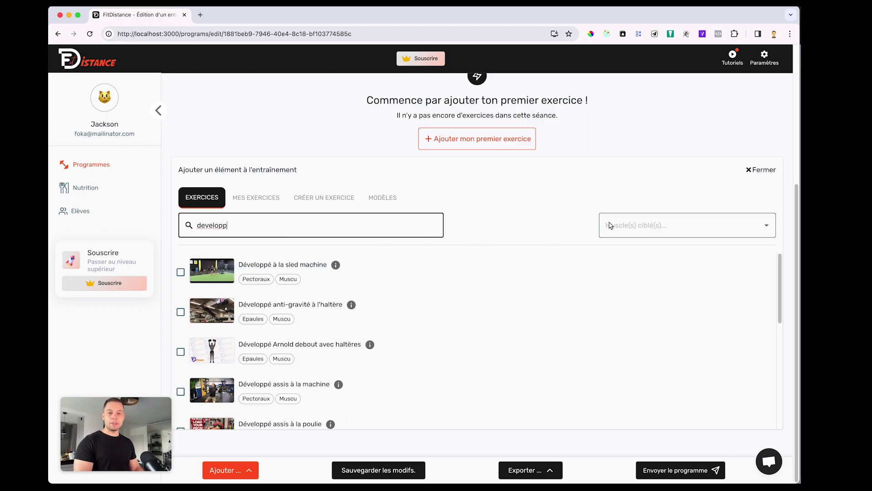
left_click(623, 226)
scroll(646, 278, "down", 5)
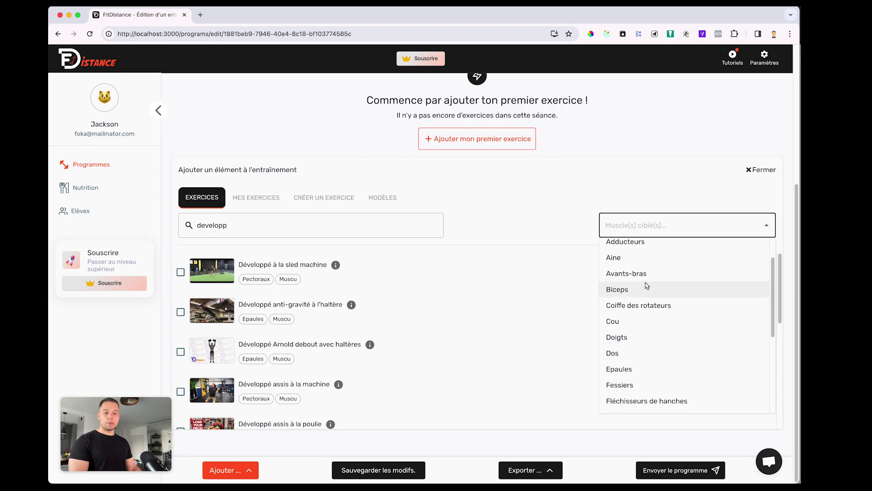
scroll(647, 292, "down", 3)
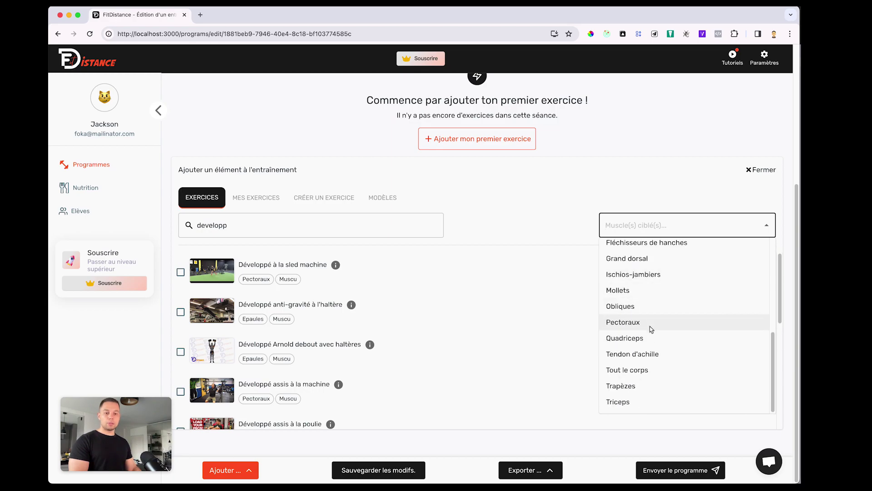
left_click(649, 322)
Add the exercise Développé couché à la barre to the session
scroll(403, 349, "down", 3)
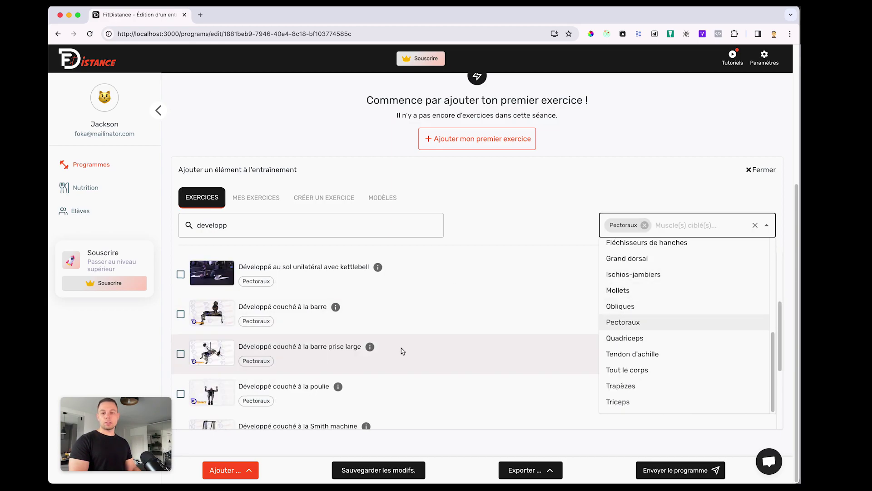
left_click(405, 321)
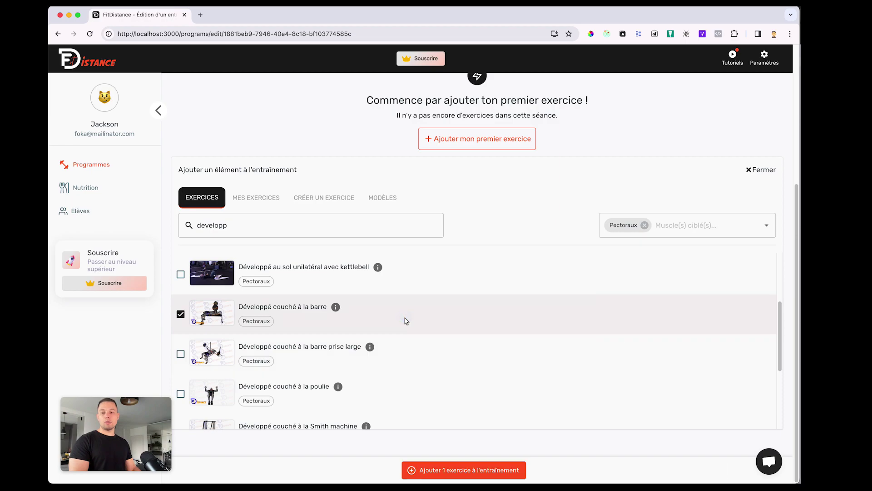
left_click(458, 469)
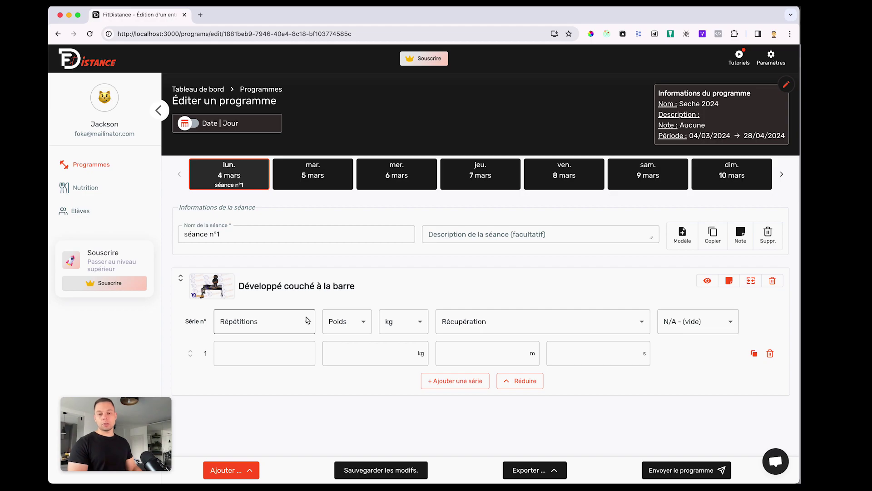
Change the exercise's Répétitions metric to Interval de répétitions and set the first set's range to 8–12
left_click(264, 321)
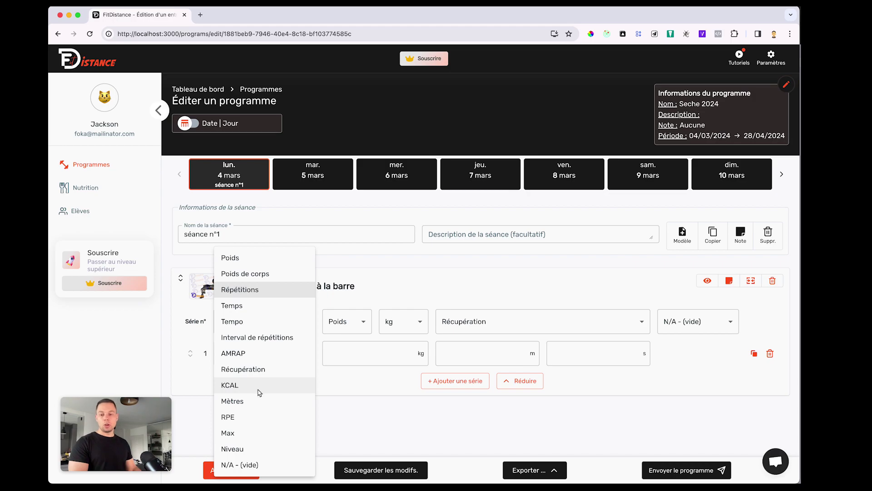
left_click(270, 337)
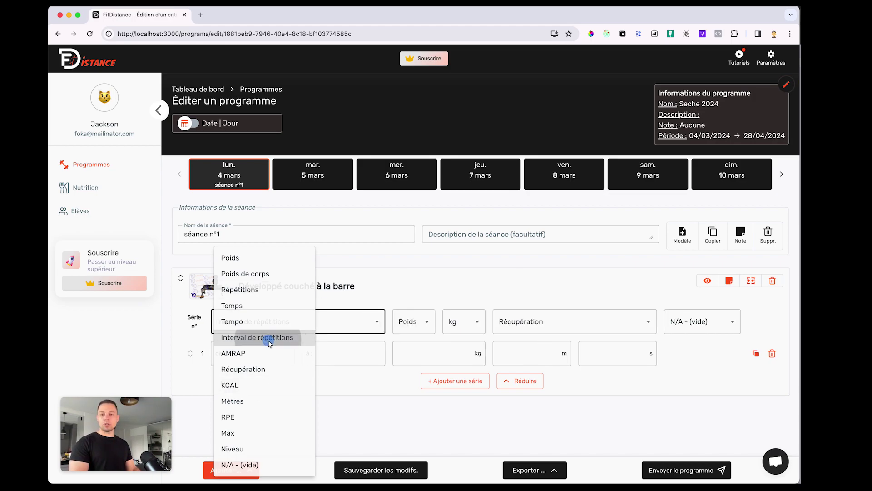
left_click(248, 354)
left_click(318, 353)
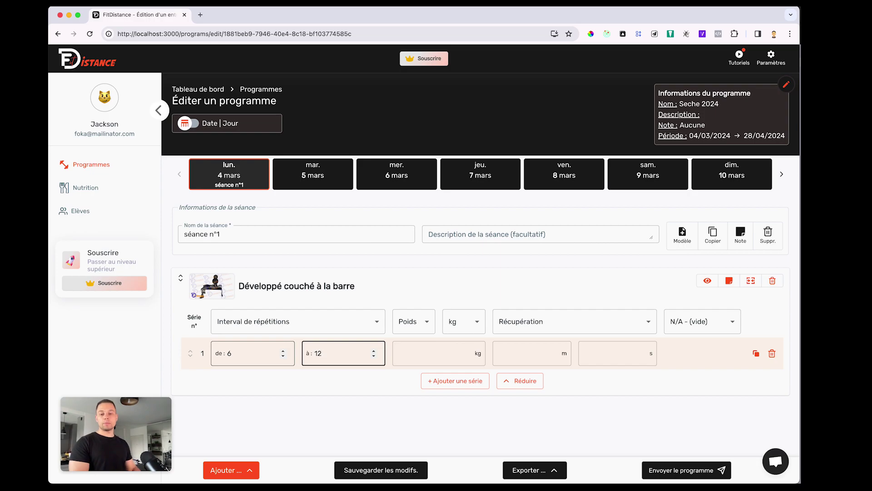
key("shift+Tab")
type("8")
key("Tab")
key("Tab")
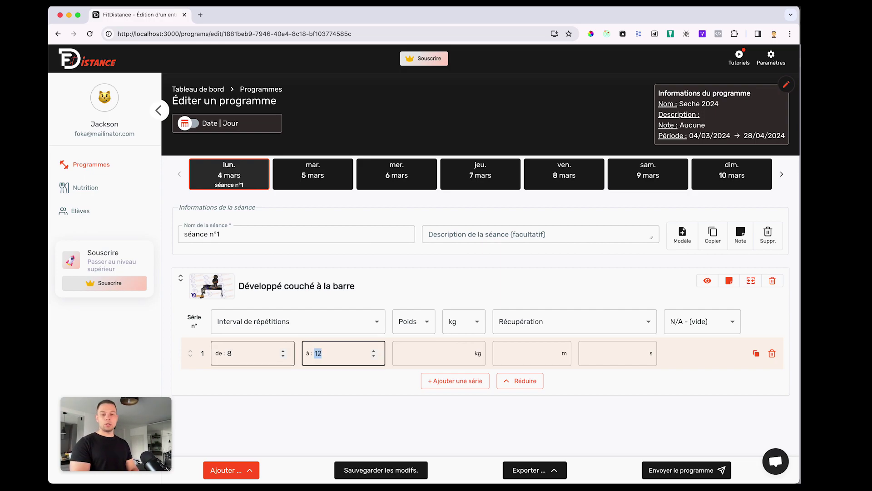
Set the first set's weight to 80 kg and its recovery to 2 minutes
type("80")
key("Tab")
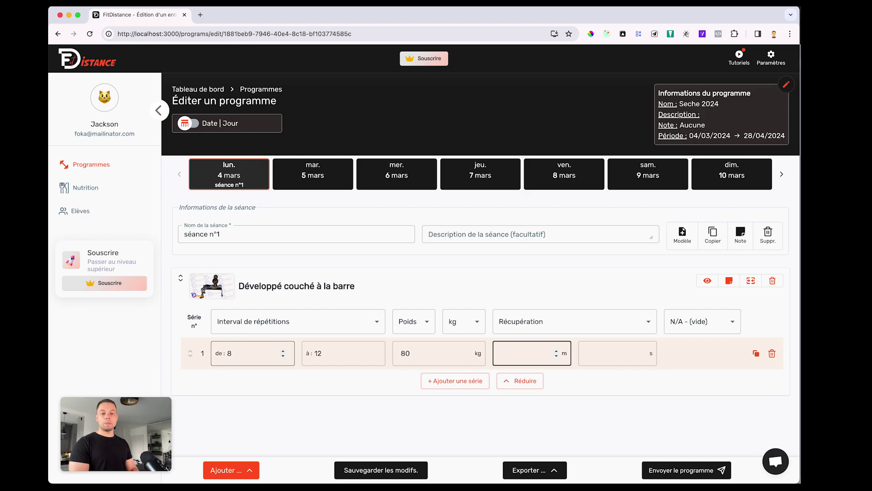
type("2")
key("Tab")
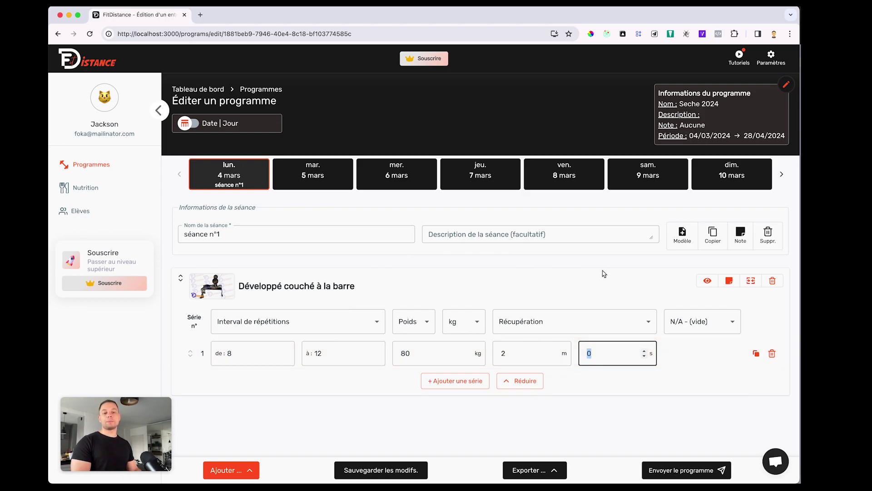
Assign the exercise's empty metric to Tempo and enter 1221 for the first set
left_click(700, 322)
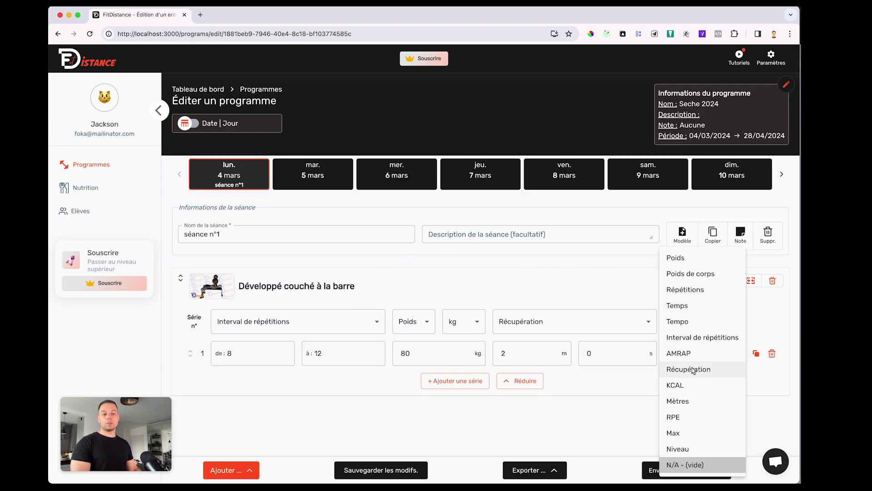
left_click(700, 322)
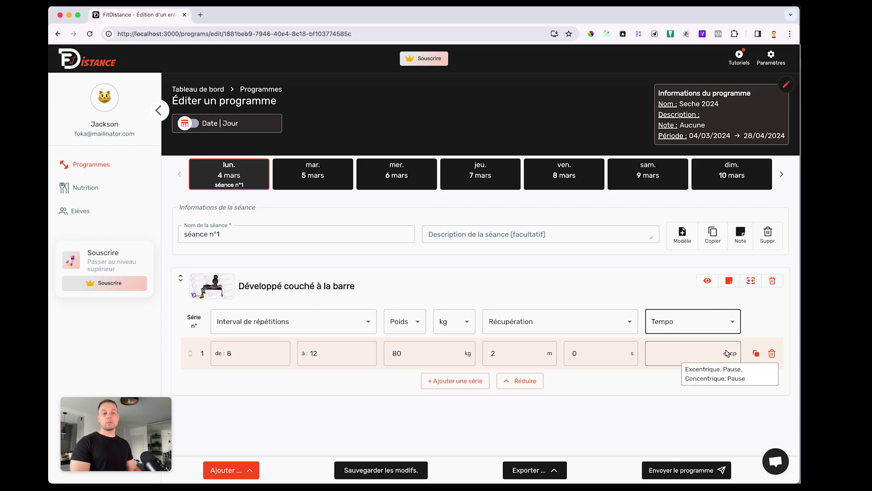
left_click(687, 353)
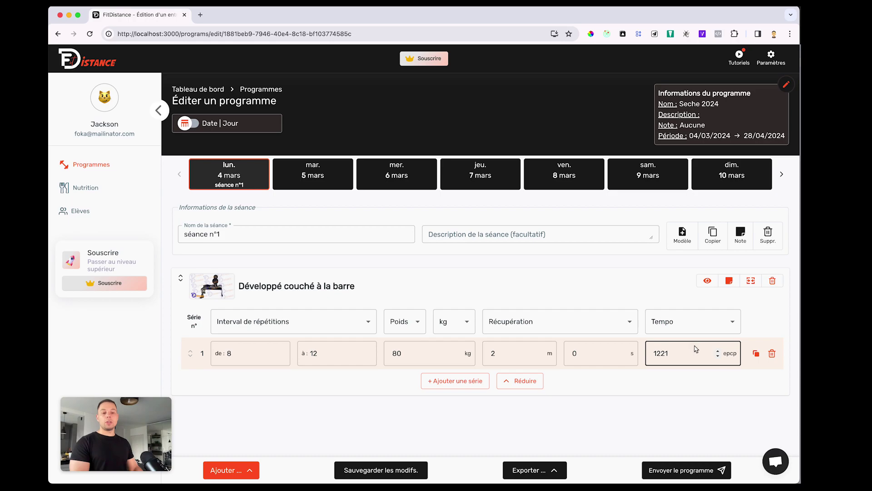
Duplicate the first set of Développé couché à la barre three times
left_click(756, 353)
left_click(749, 353)
left_click(750, 353)
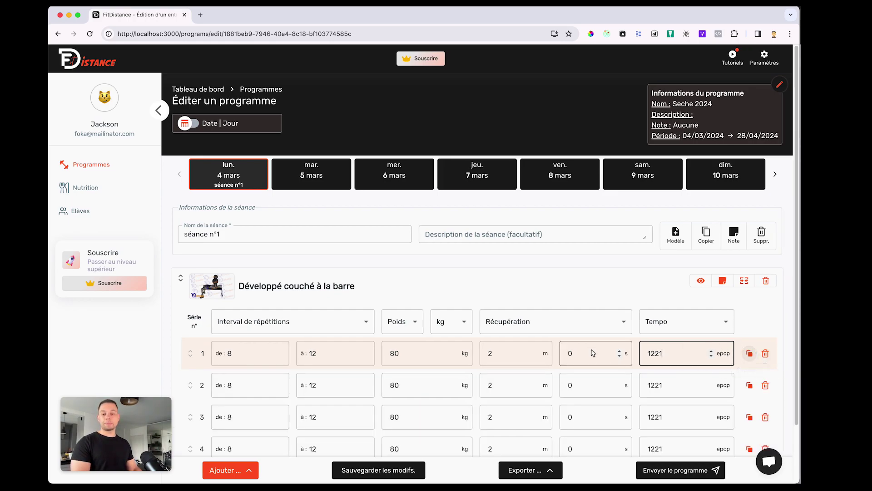
Set the fourth set's maximum repetitions to 10 and weight to 90 kg, and move it to second position
scroll(593, 359, "down", 1)
left_click(364, 410)
left_click(365, 410)
left_click(364, 410)
left_click_drag(456, 411, 455, 411)
left_click(456, 409)
left_click(362, 416)
left_click(362, 416)
left_click(362, 416)
left_click(362, 416)
left_click(362, 416)
left_click_drag(188, 413, 188, 336)
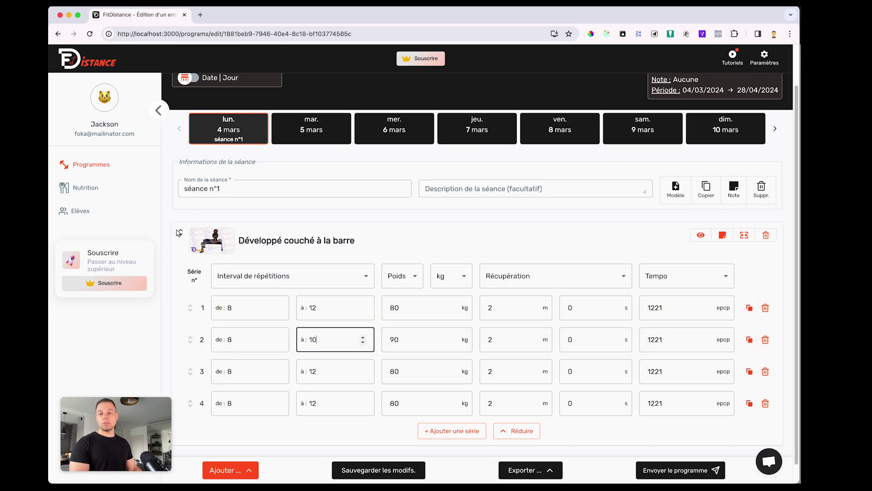
Find Écartés à la poulie basse with the search "écart", add it to the session and move it above Développé couché à la barre
left_click(230, 470)
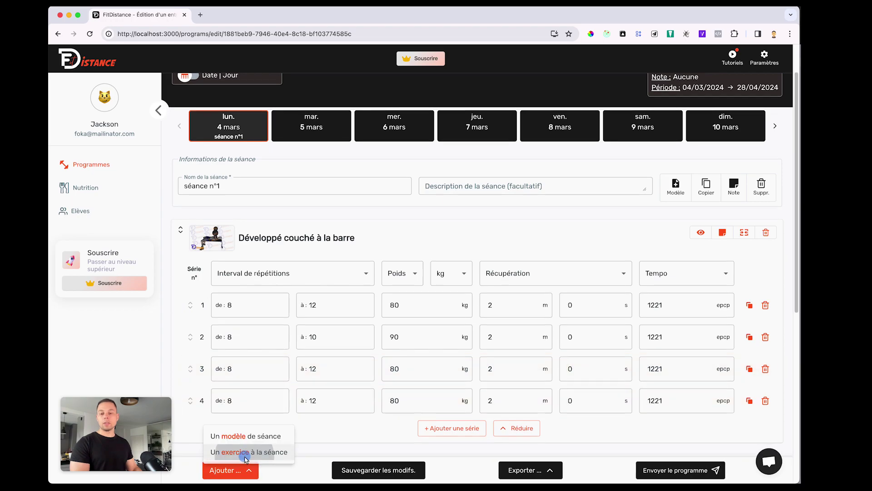
left_click(243, 452)
left_click(249, 230)
type("écart")
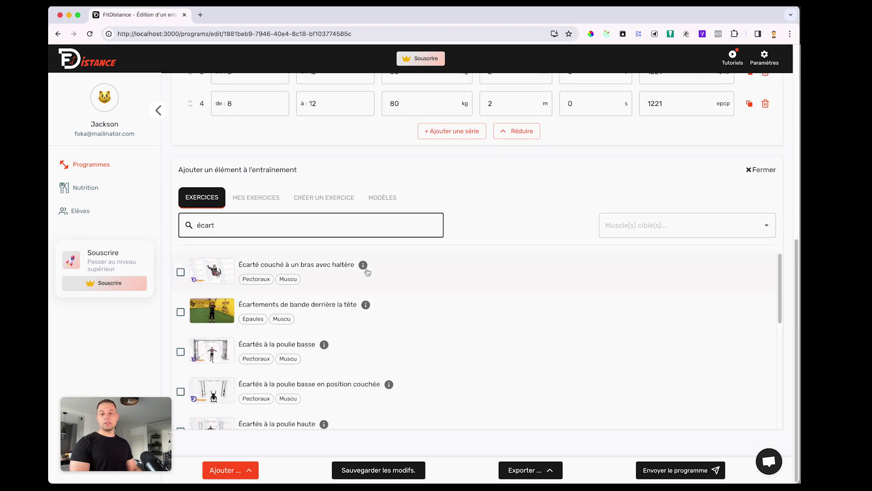
left_click(362, 353)
left_click(457, 471)
left_click_drag(183, 309, 214, 145)
scroll(718, 159, "up", 3)
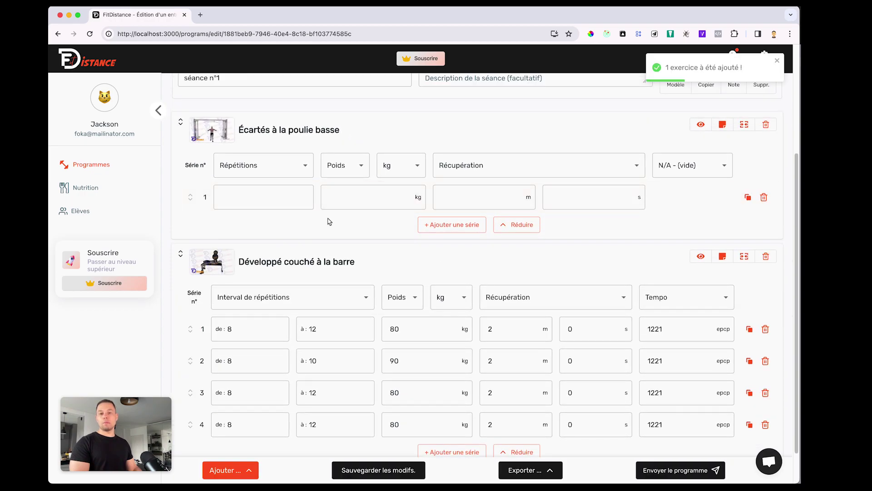
Add the note "Préfatigue" to the exercise Écartés à la poulie basse and save it
left_click(721, 155)
left_click(465, 247)
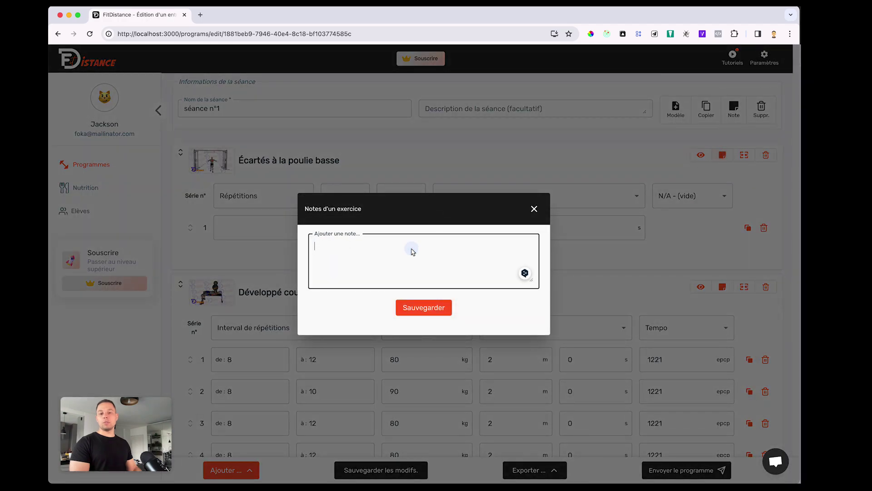
type("Préfatigue")
left_click(421, 307)
Set the first set of Écartés à la poulie basse to 15 repetitions, 12 kg and 1 minute recovery, and duplicate it into three sets
left_click(278, 225)
type("15")
key("Tab")
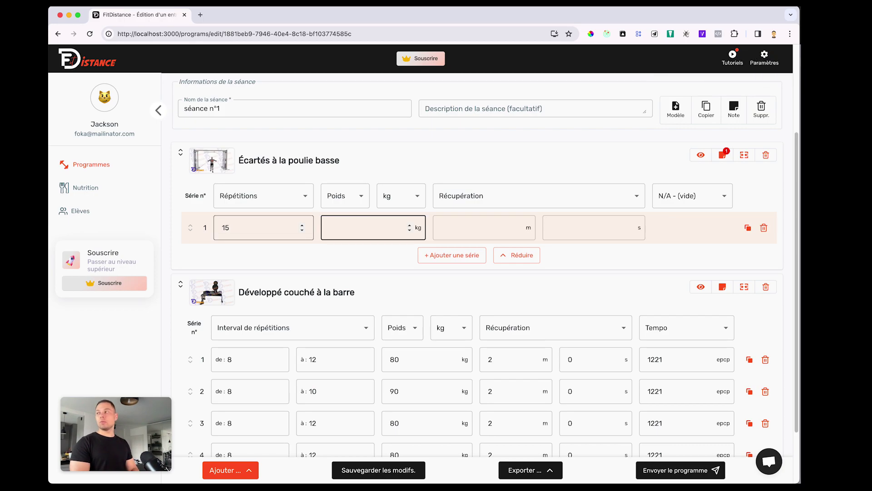
type("12")
key("Tab")
type("1")
key("Tab")
left_click(747, 227)
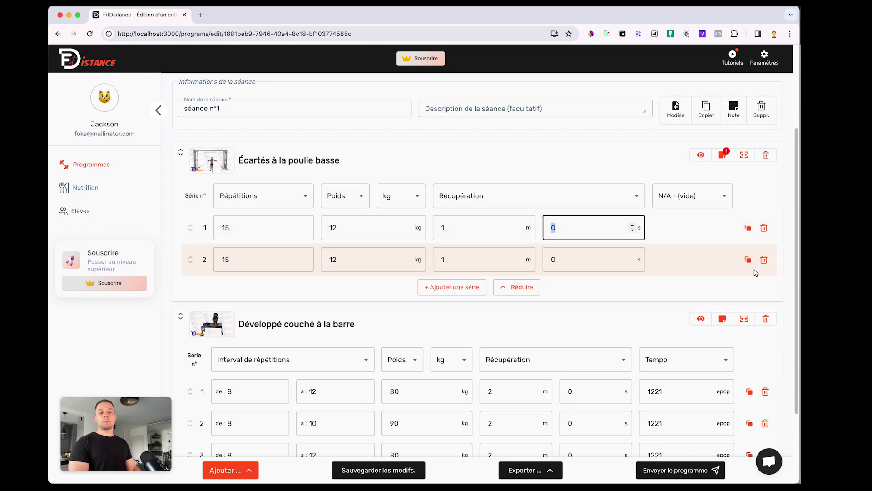
left_click(748, 259)
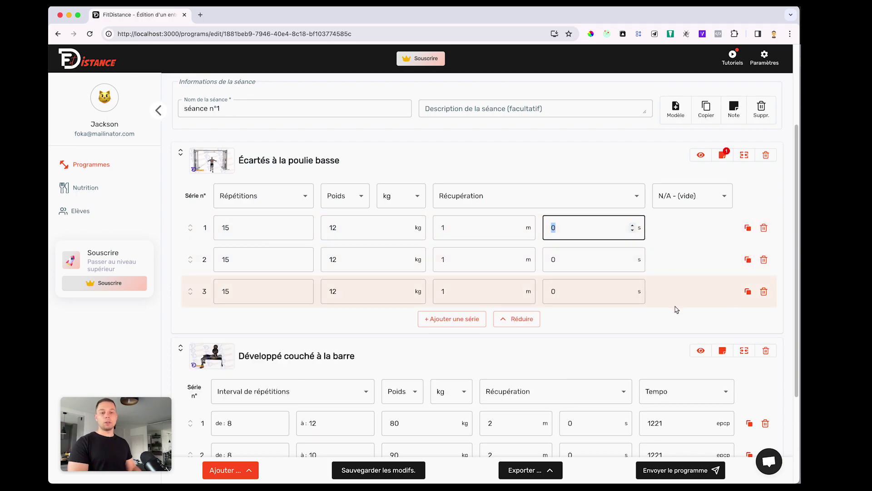
Look through the session templates available for adding to the workout, and close the add-element area
scroll(676, 308, "up", 2)
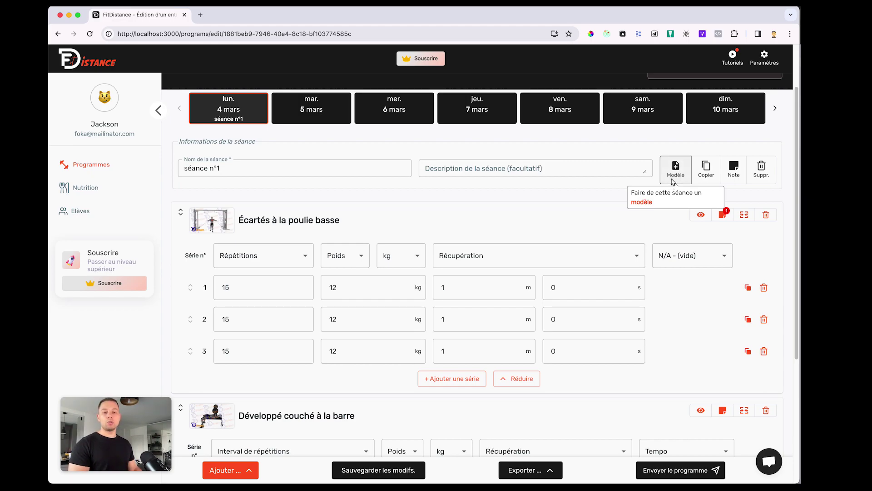
left_click(229, 470)
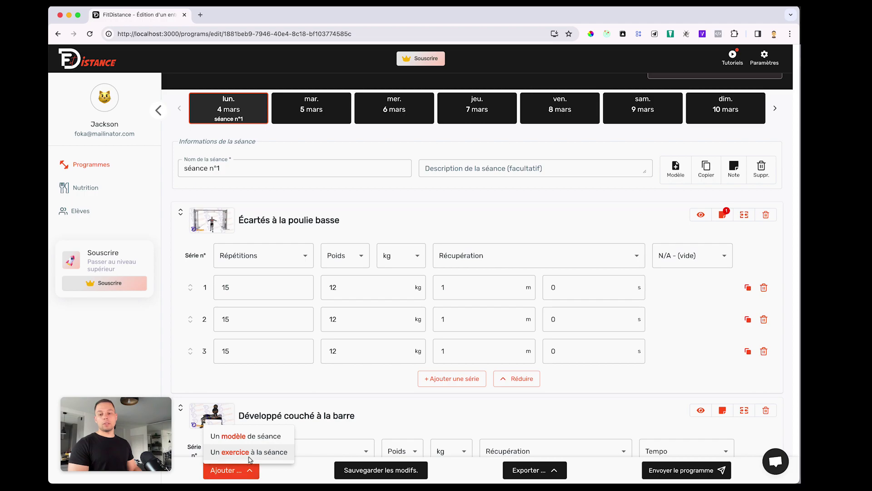
left_click(240, 450)
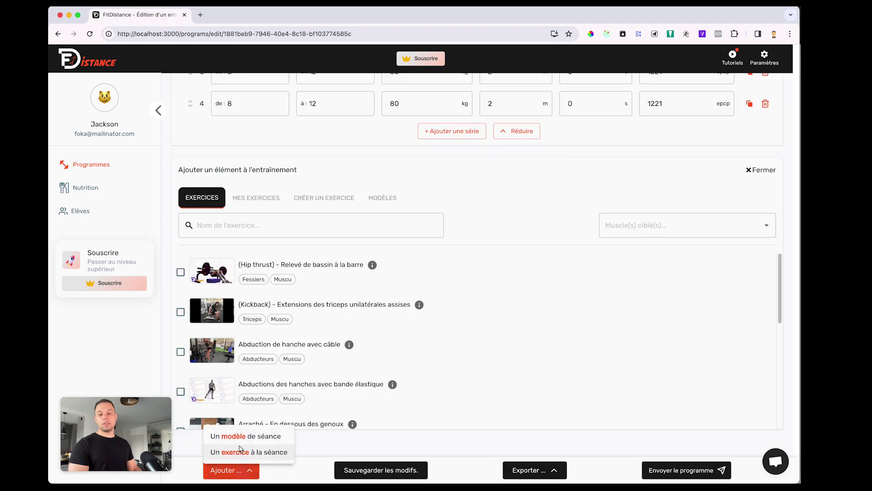
left_click(382, 204)
left_click(382, 199)
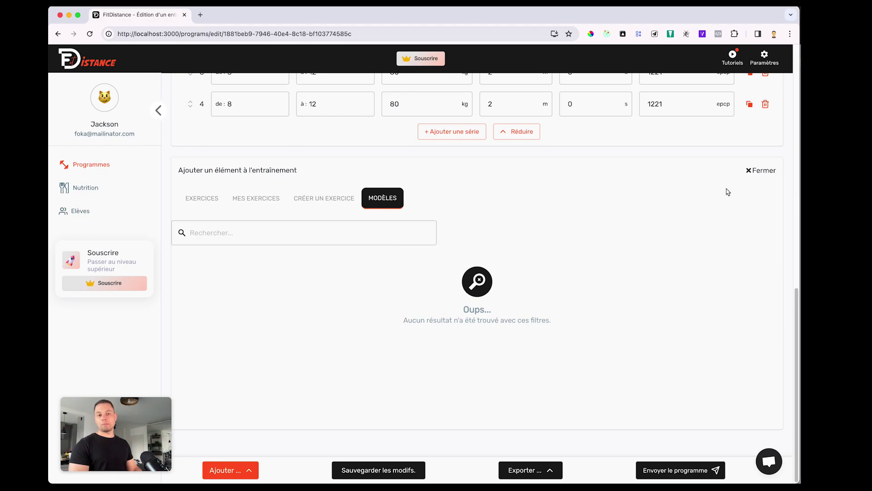
left_click(754, 171)
Copy the session of Monday 4 March and paste it into Thursday 7 March
scroll(707, 234, "up", 10)
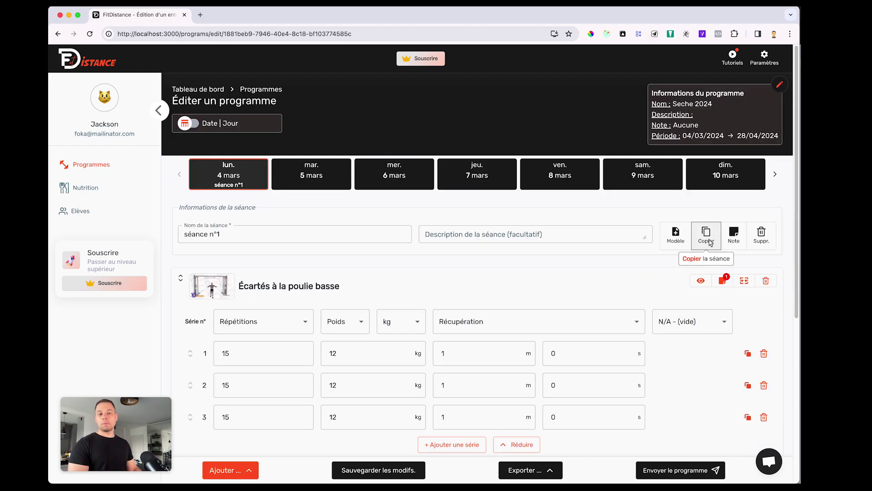
left_click(709, 242)
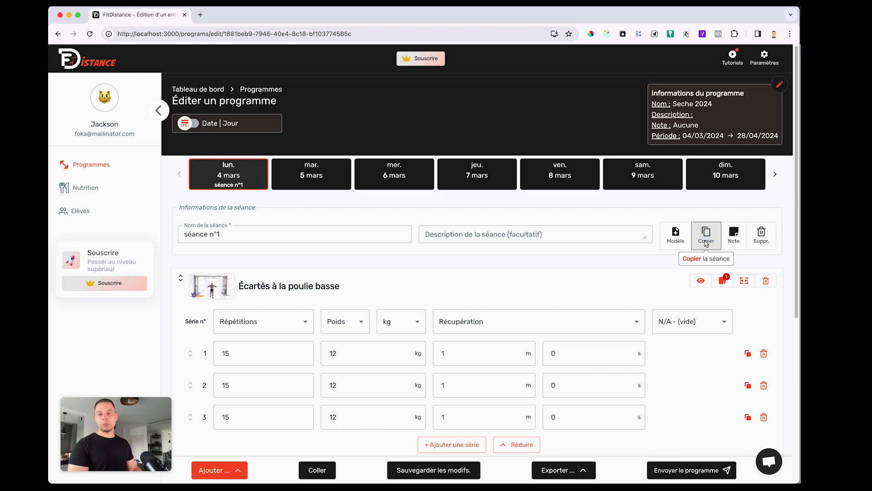
left_click(490, 181)
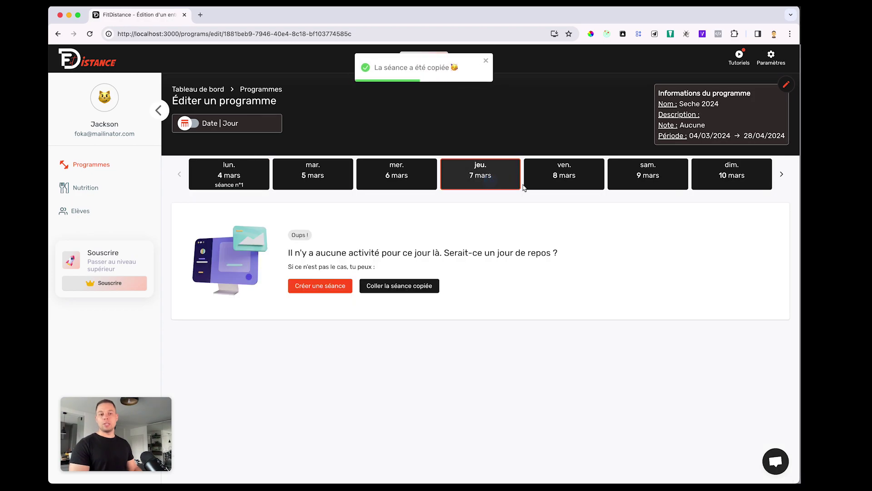
left_click(401, 287)
Rename the Thursday session as "rappel pecs" and delete Développé couché à la barre from it
triple_click(223, 240)
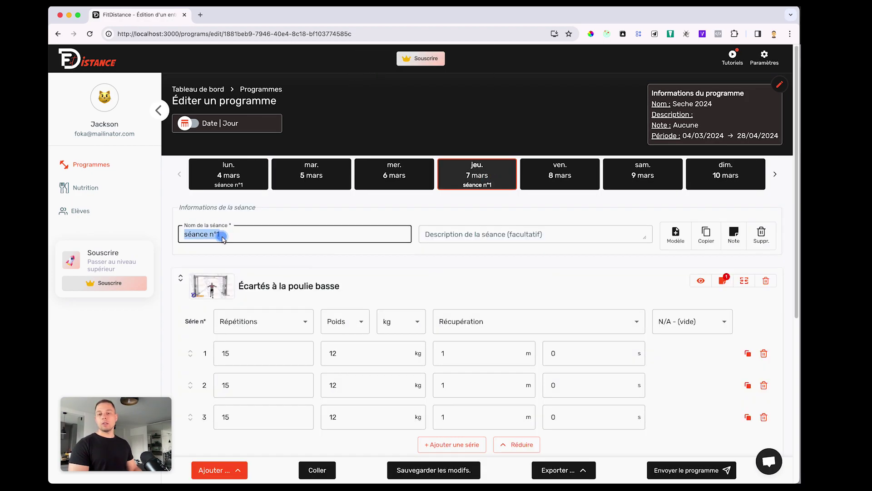
type("rappel pecs")
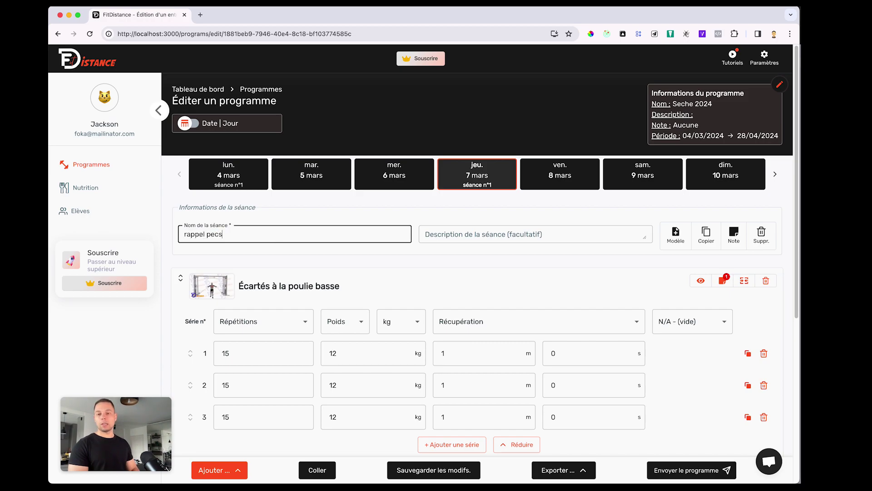
scroll(272, 270, "down", 3)
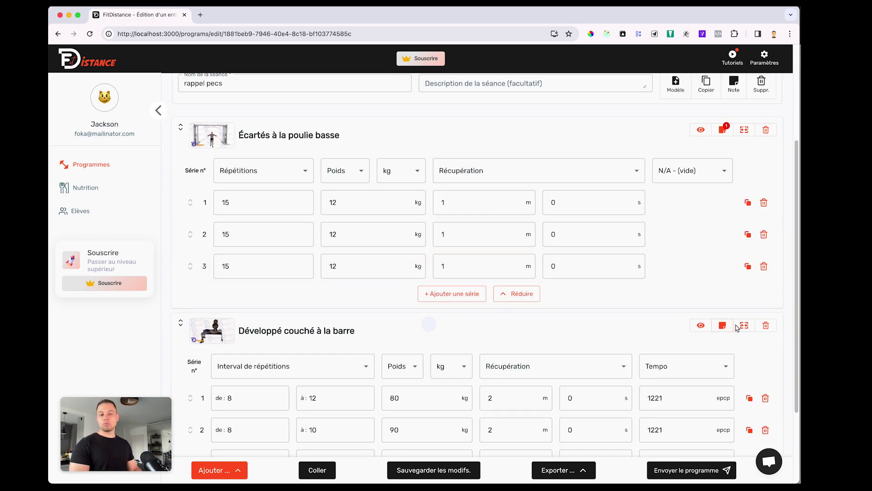
left_click(766, 326)
left_click(468, 288)
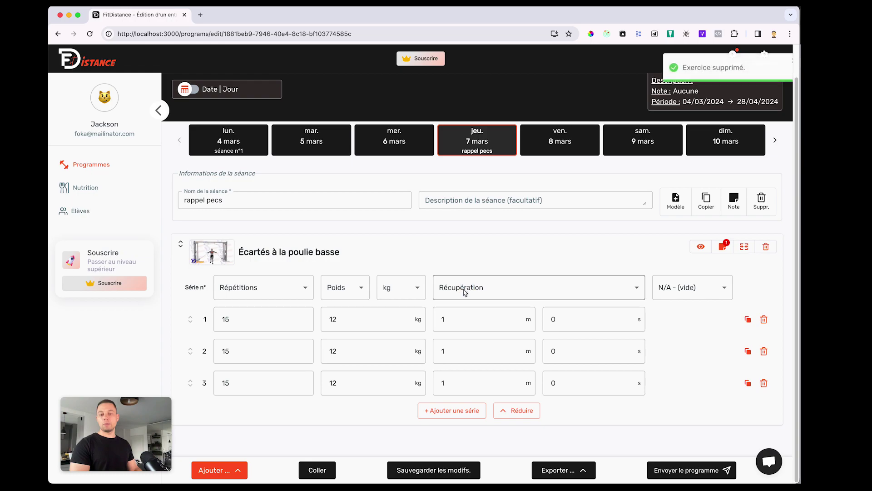
Find Écartés à la poulie haute with the search "écarté" and add it to the Thursday session
left_click(232, 470)
left_click(236, 452)
type("écarté")
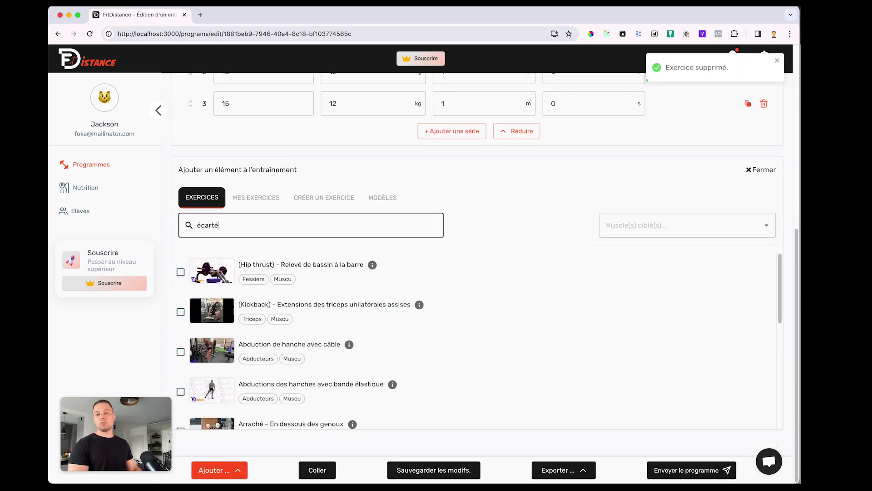
scroll(379, 395, "down", 2)
left_click(381, 408)
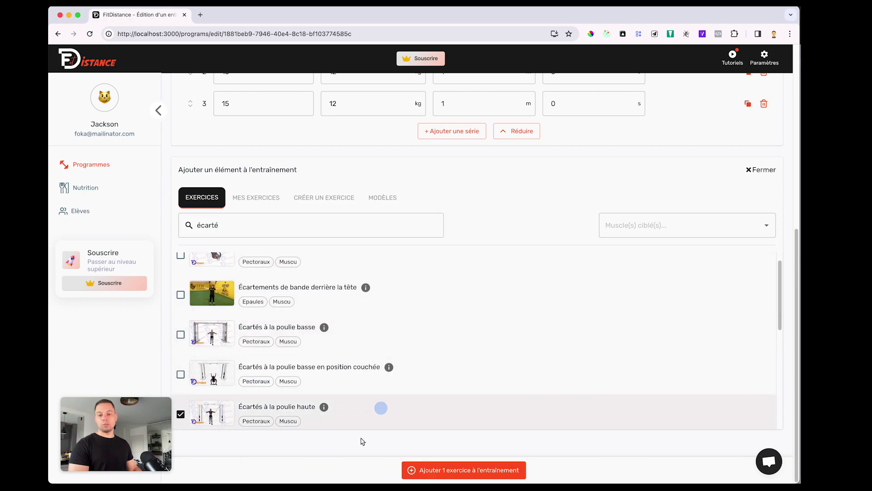
left_click(430, 470)
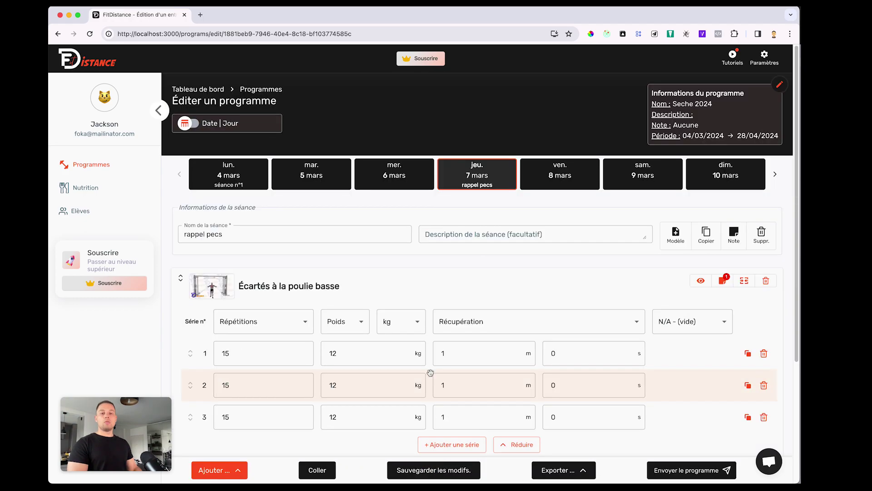
Create a session on Wednesday 6 March and name it "dos/biceps"
left_click(400, 187)
left_click(326, 287)
triple_click(276, 234)
type("dos / biceps")
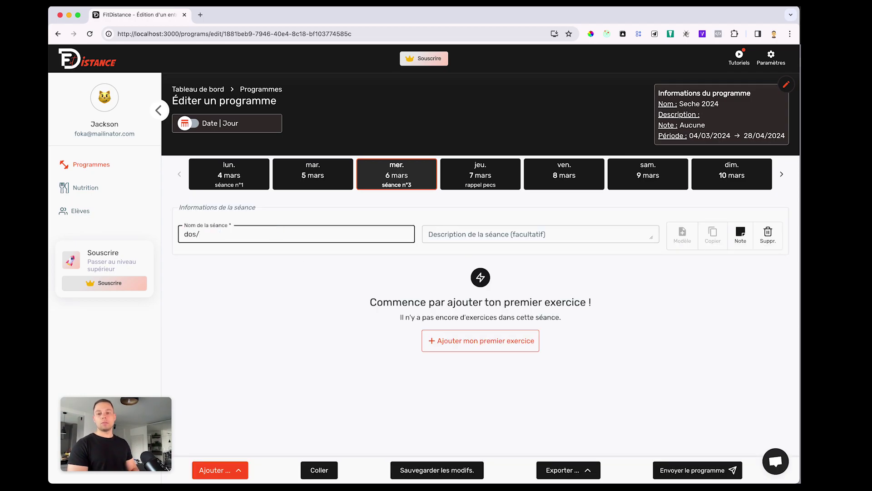
Start creating a custom exercise for the Wednesday session, named Rowing, with Haltères as its resistance
left_click(443, 342)
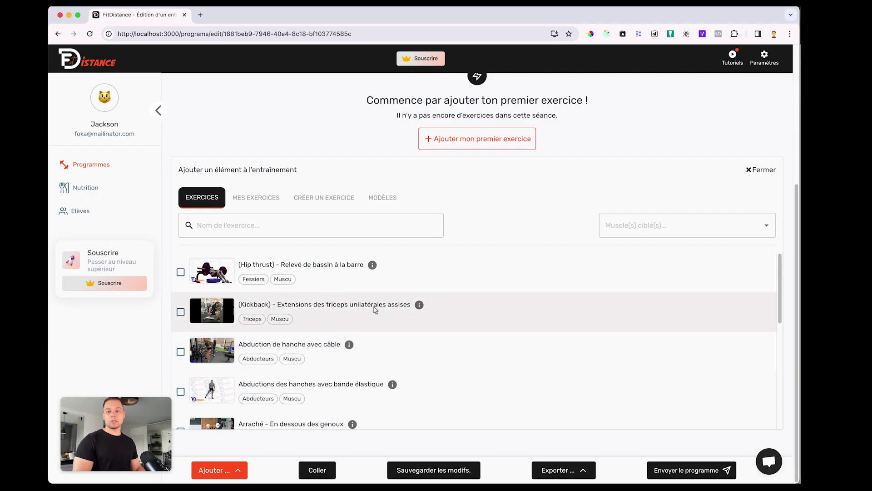
left_click(330, 201)
scroll(325, 285, "down", 3)
left_click(250, 181)
type("Rowi")
left_click(409, 177)
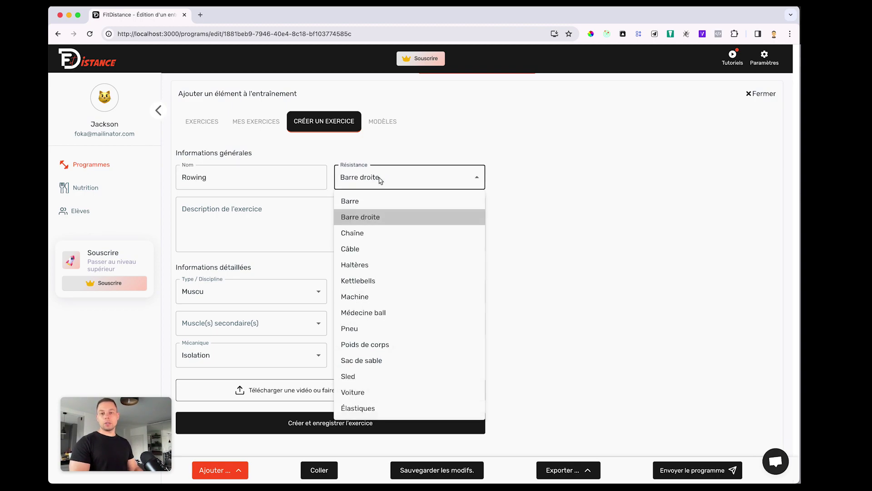
left_click(407, 267)
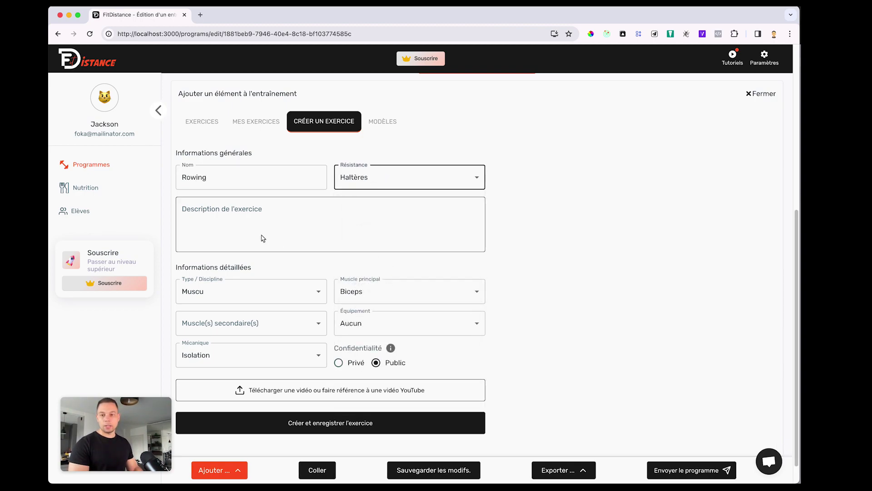
left_click(240, 229)
left_click(518, 216)
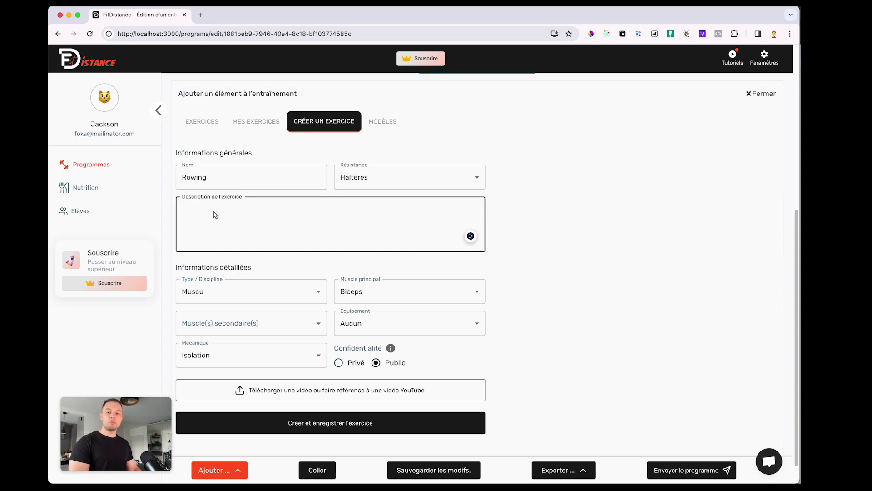
Keep Muscu as the exercise's discipline and set its main muscle to Dos
left_click(273, 290)
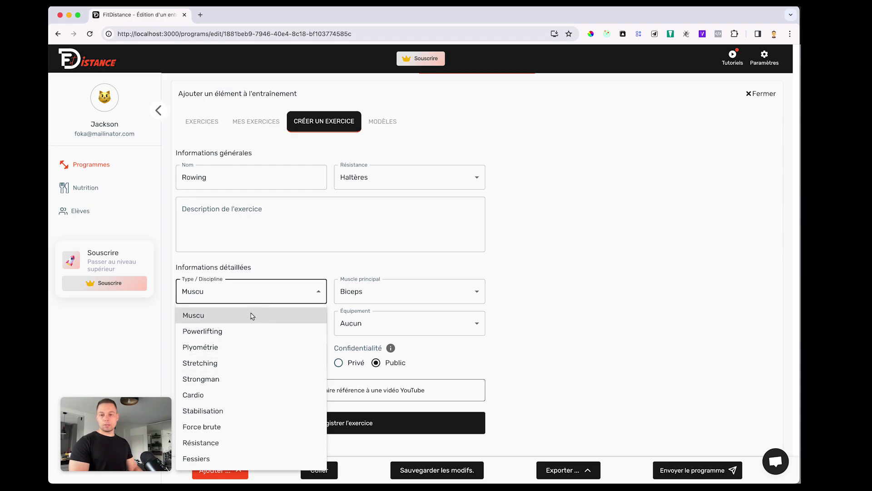
left_click(252, 296)
left_click(409, 291)
key("Escape")
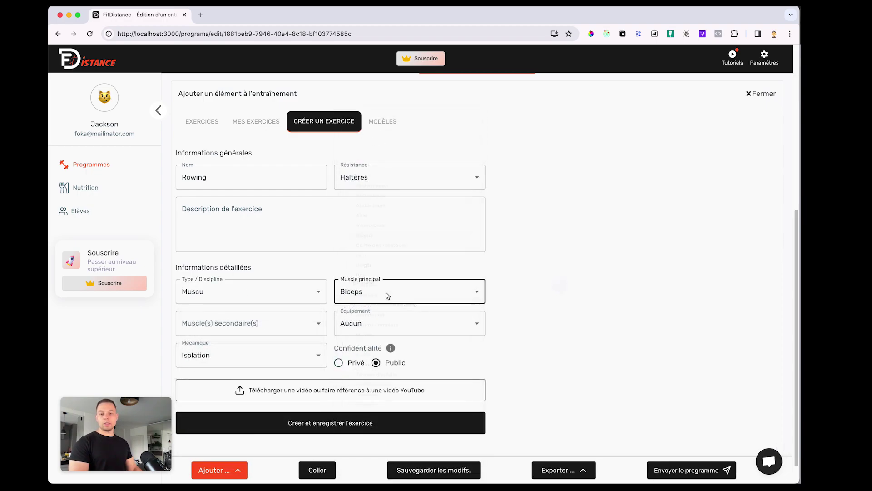
left_click(387, 295)
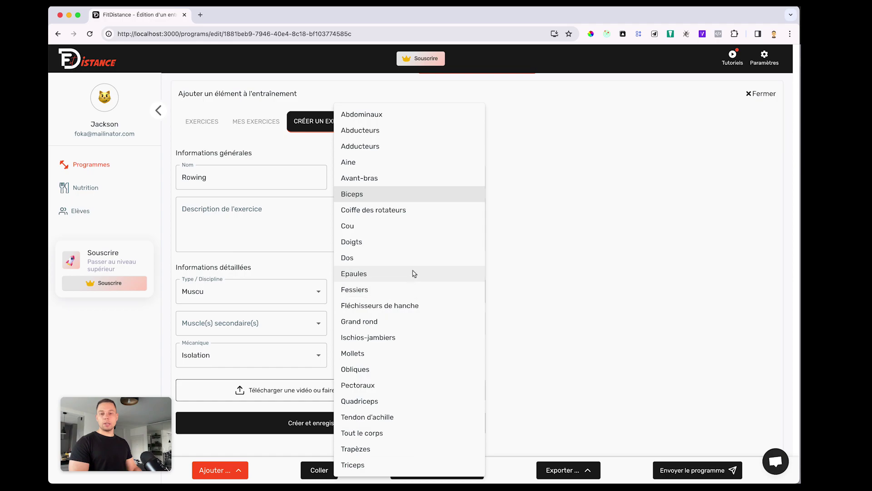
left_click(389, 258)
Select Abdominaux, Avant-bras and Biceps as the secondary muscles of the Rowing exercise
left_click(289, 328)
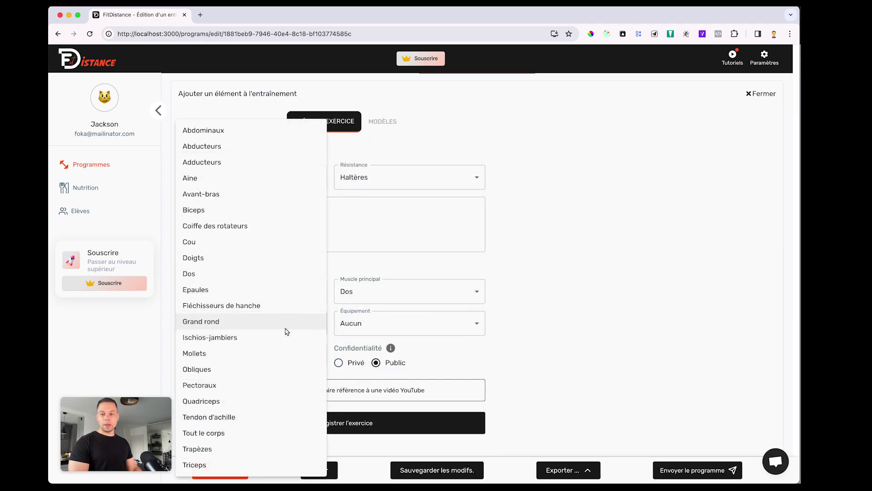
left_click(232, 198)
left_click(220, 136)
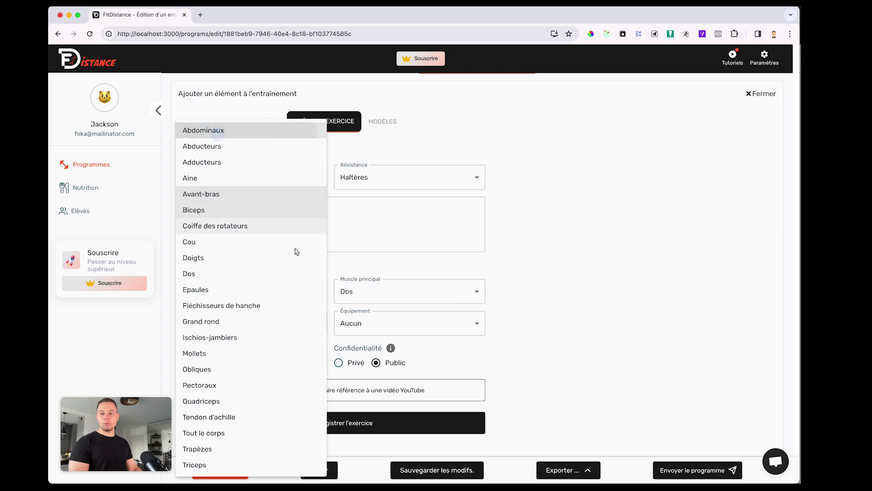
left_click(503, 298)
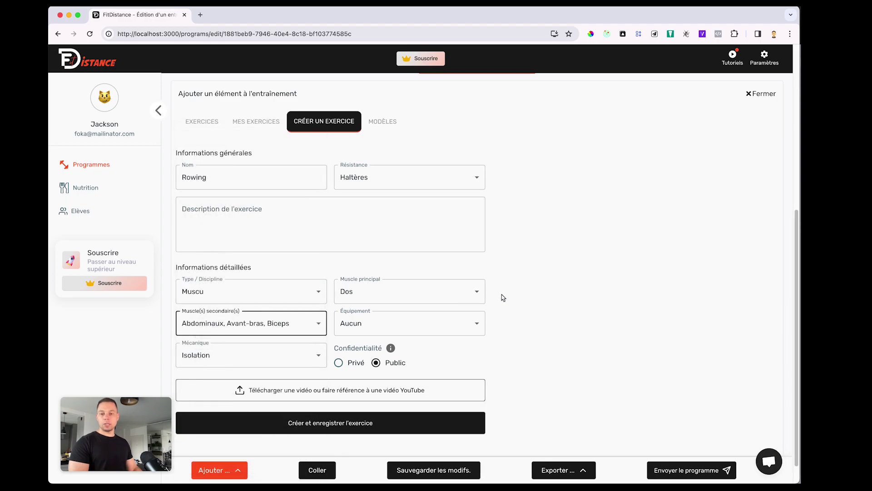
Set the Rowing exercise's equipment to Banc, its mechanics to Composé (polyarticulaire) and its confidentiality to Privé
left_click(420, 326)
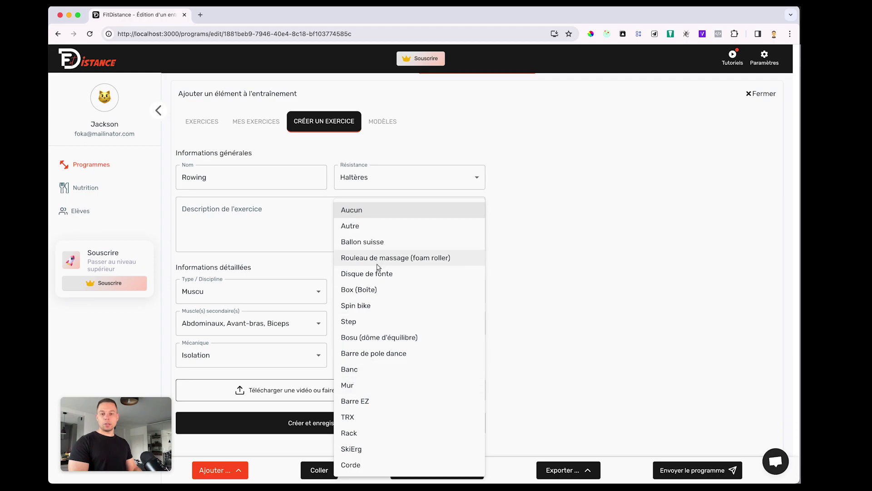
left_click(375, 369)
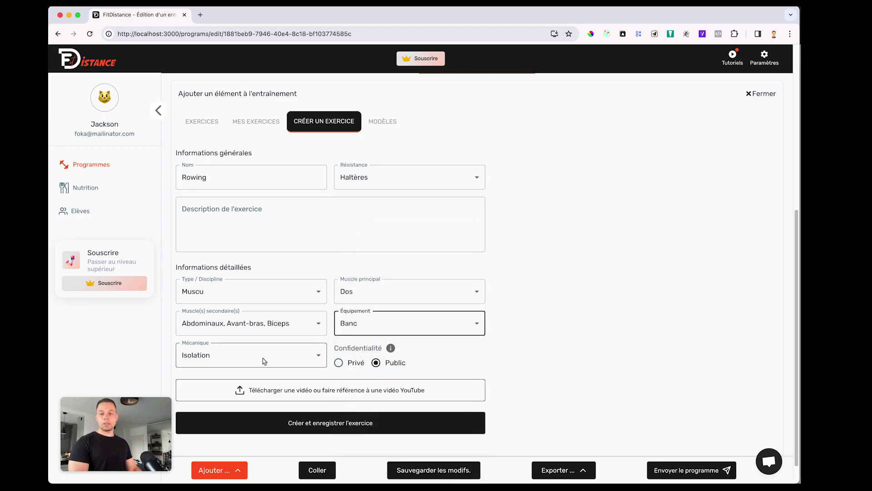
left_click(263, 359)
left_click(231, 393)
scroll(516, 342, "down", 1)
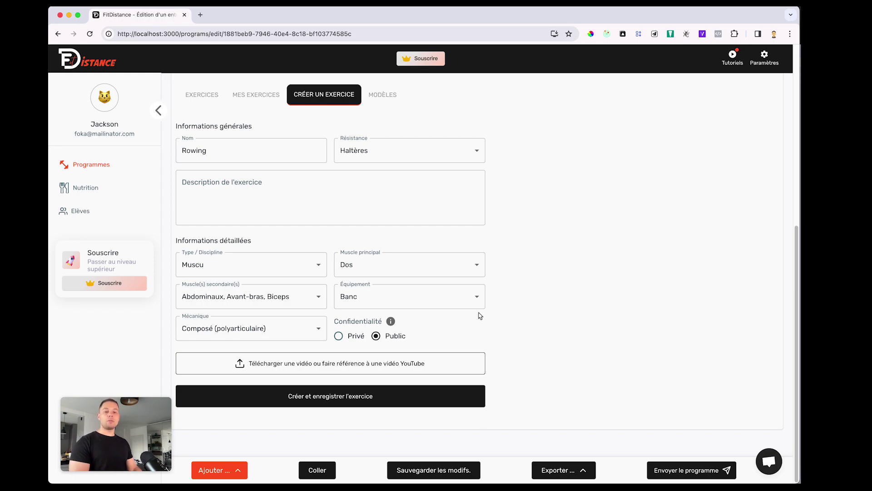
left_click(339, 336)
mouse_move(393, 326)
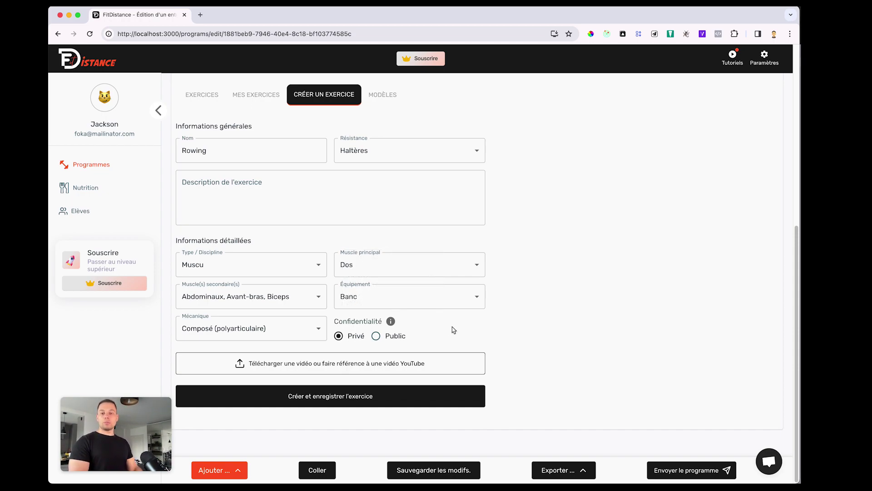
left_click(364, 363)
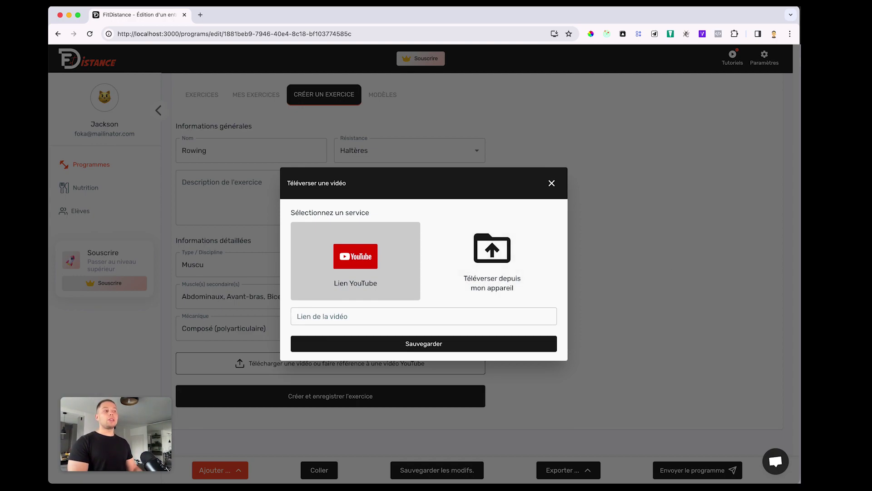
left_click(424, 317)
type("https://www.youtube.com/watch?v=xl1YiqQY2vA")
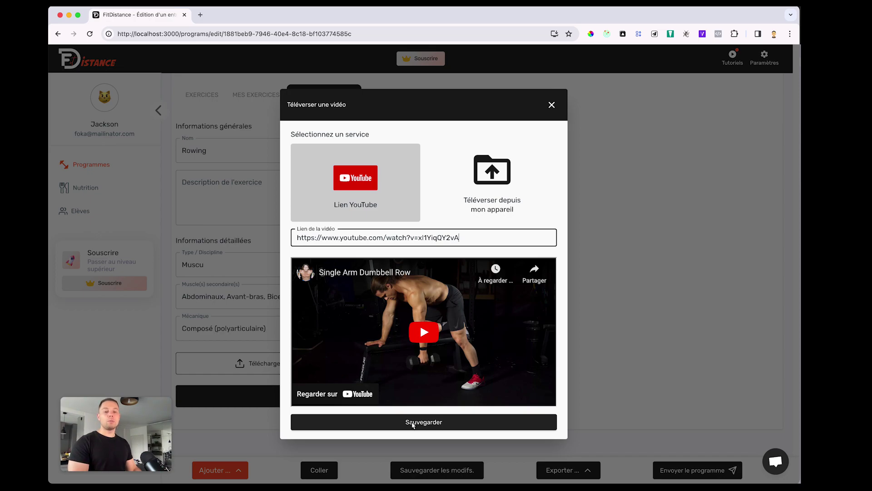
left_click(411, 424)
left_click(307, 429)
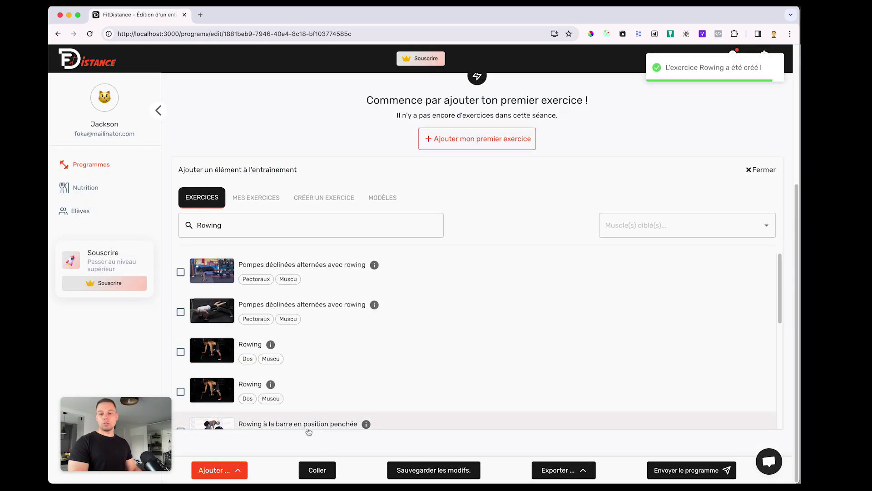
Add the first Rowing exercise from the personal exercises to the Wednesday 6 March session
left_click(251, 200)
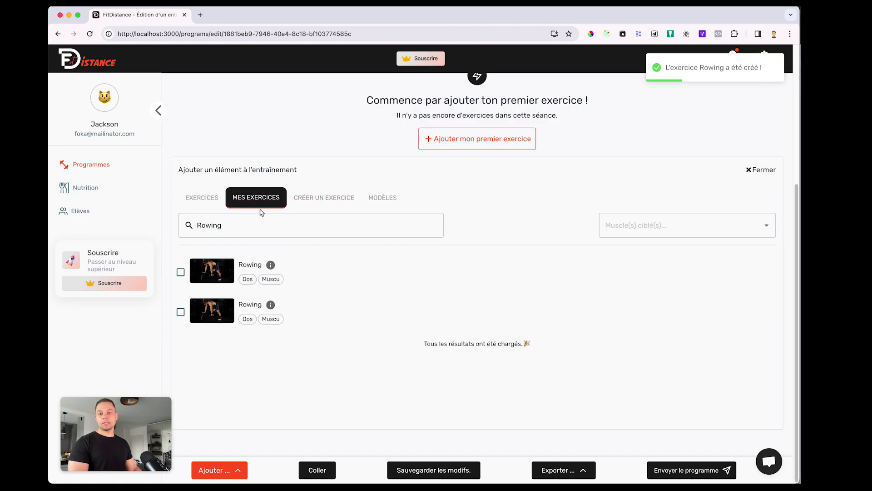
left_click(324, 270)
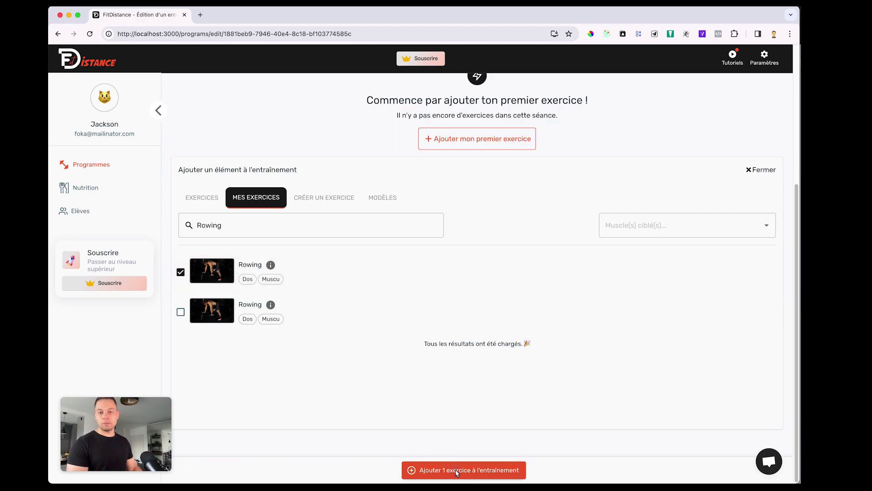
left_click(456, 472)
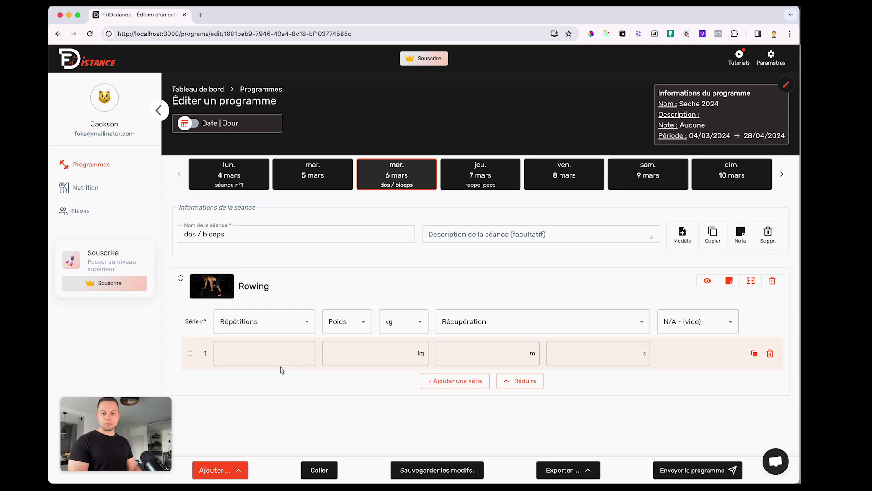
Save the program's modifications and check the available export options
left_click(299, 322)
left_click(401, 296)
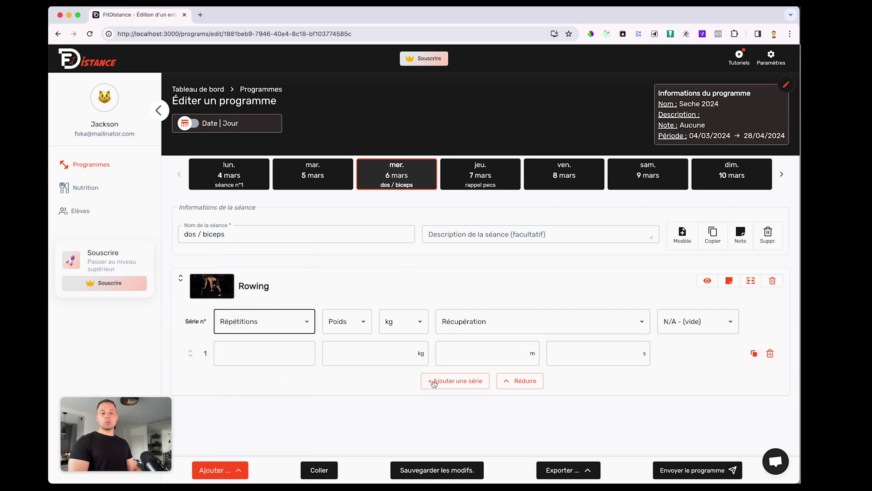
left_click(447, 475)
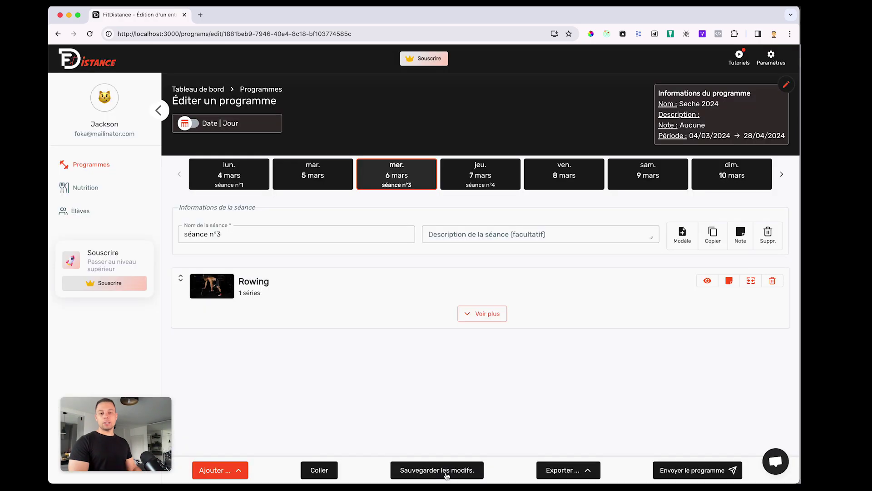
left_click(566, 470)
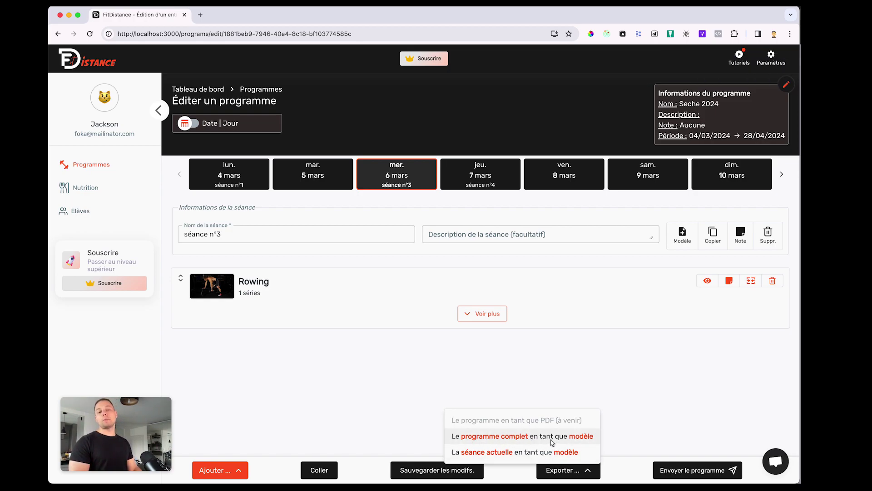
left_click(220, 179)
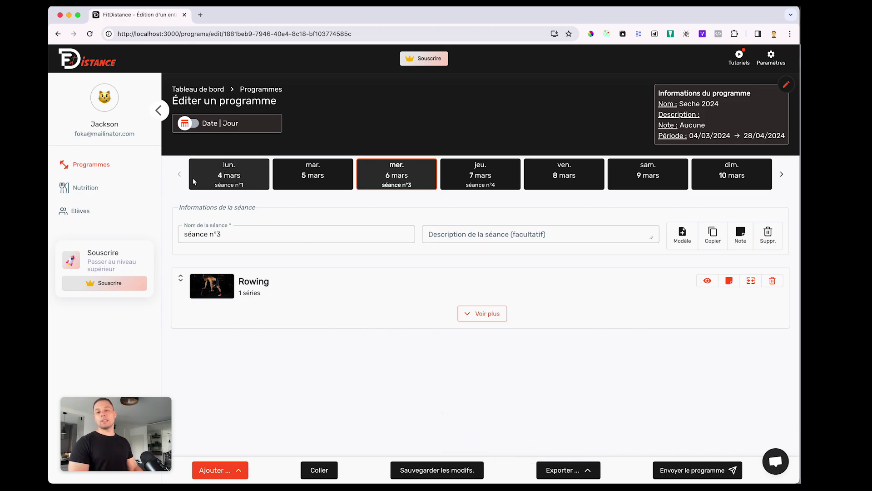
Assign and send the Seche 2024 program to the student, and show the list of scheduled programs
left_click(677, 471)
left_click(473, 346)
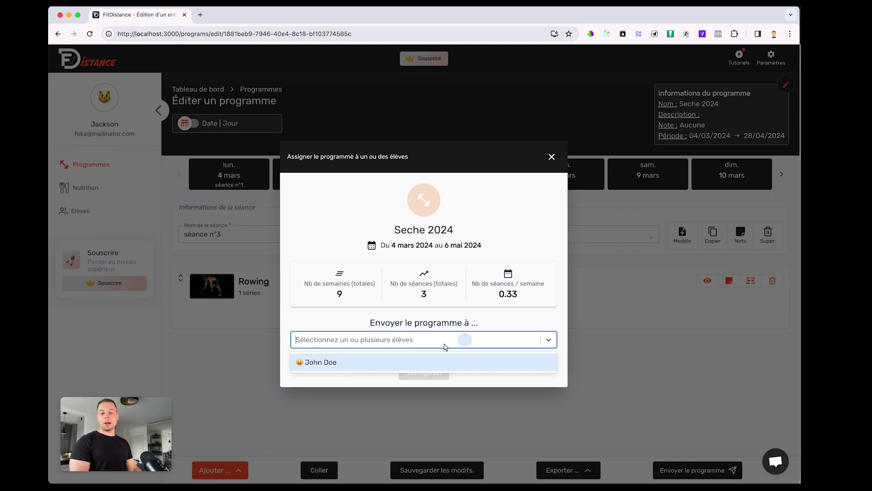
left_click(349, 293)
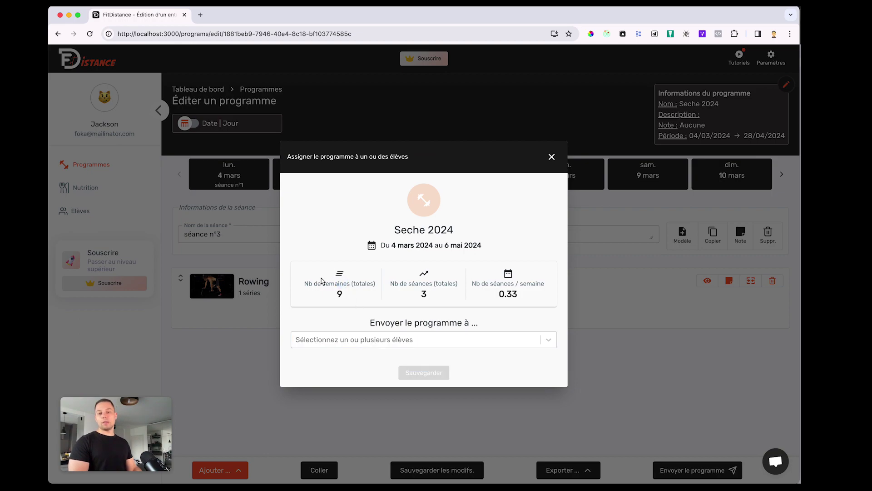
left_click(429, 342)
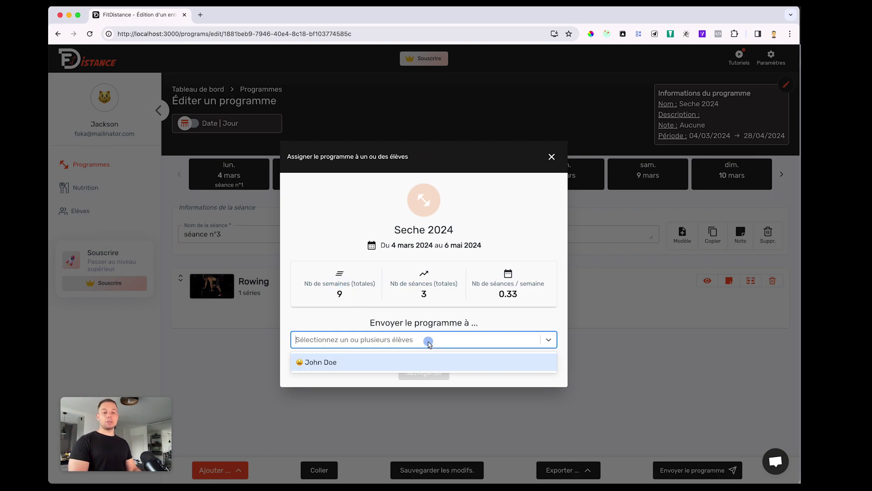
left_click(359, 366)
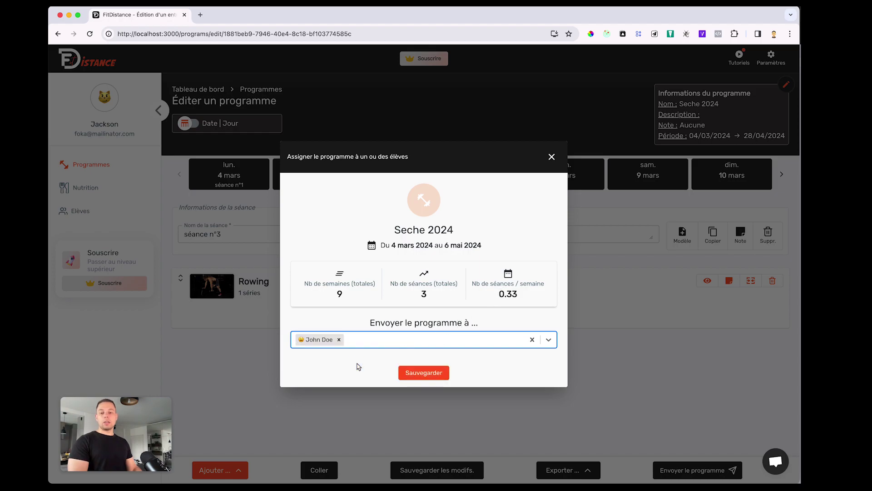
left_click(424, 372)
left_click(336, 149)
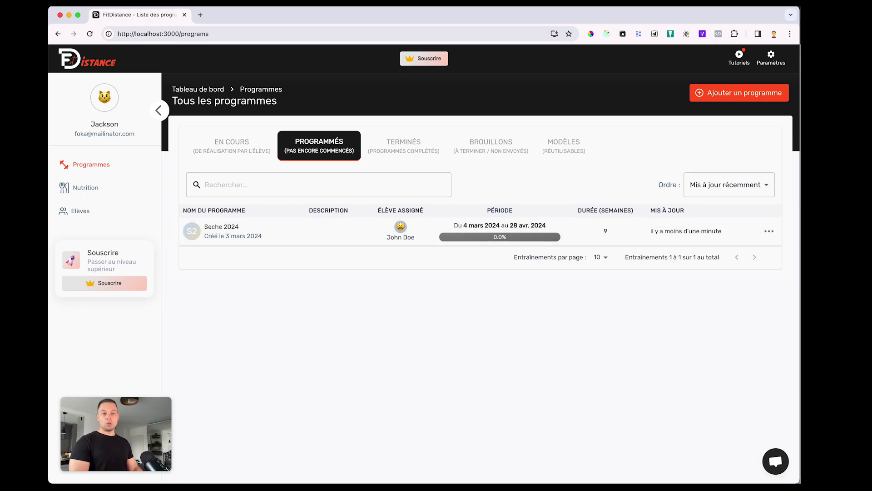
Switch to the student's mobile browser view and open Seche 2024 from the planned programs
key("super+grave")
scroll(649, 228, "down", 2)
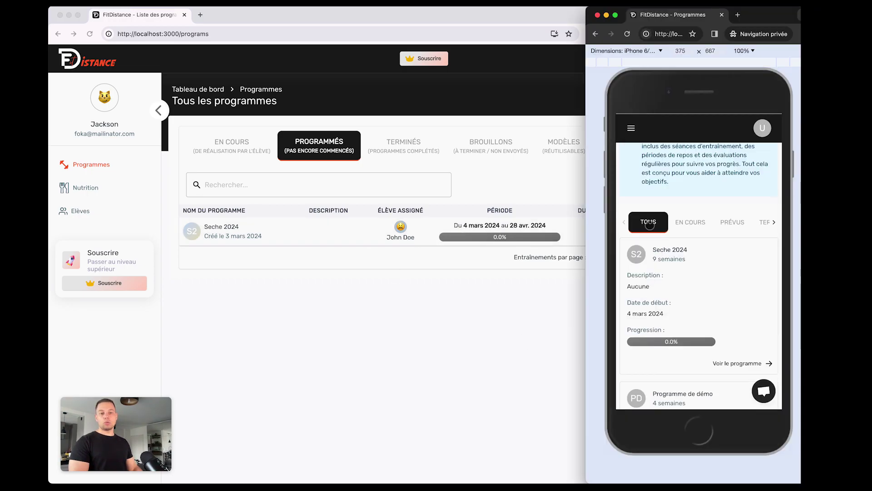
scroll(649, 225, "right", 1)
left_click(707, 224)
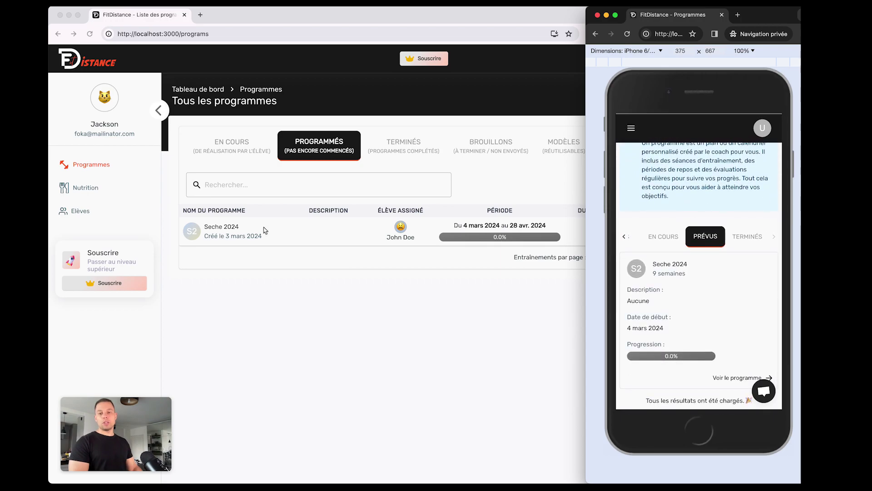
left_click(680, 267)
left_click(714, 347)
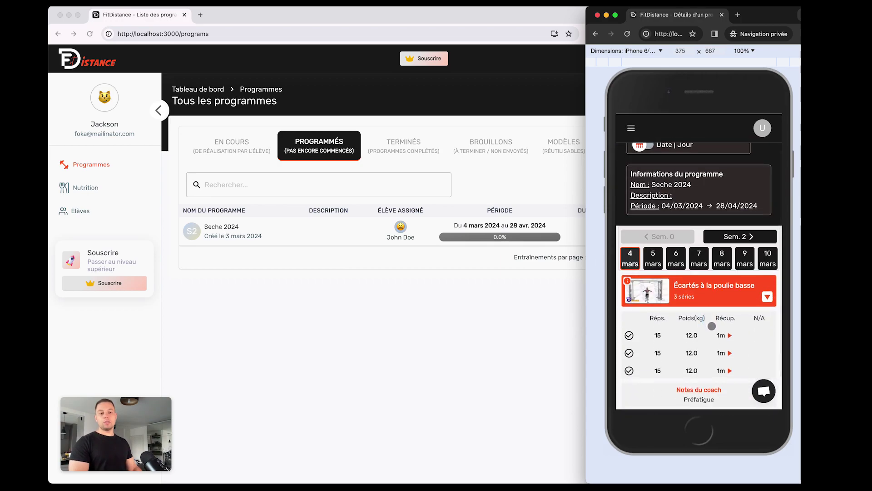
Review the 7 March and 6 March sessions in the student view and open the Rowing exercise's details
left_click(699, 258)
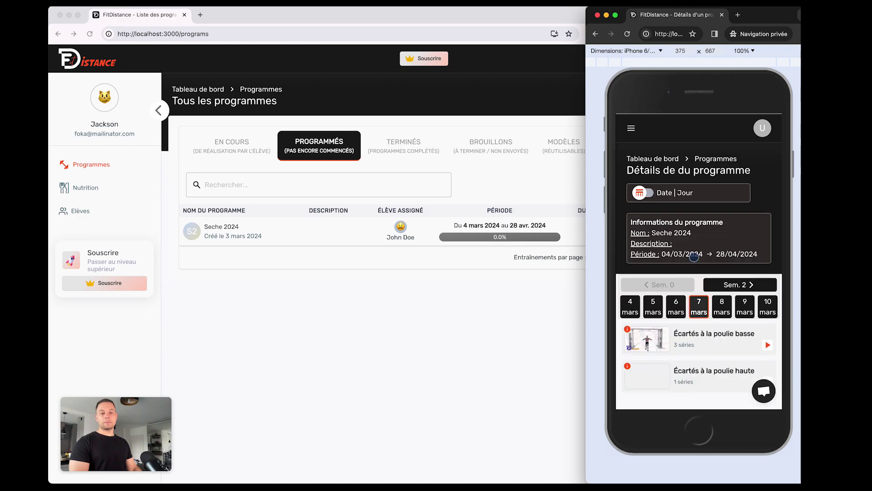
scroll(711, 367, "down", 4)
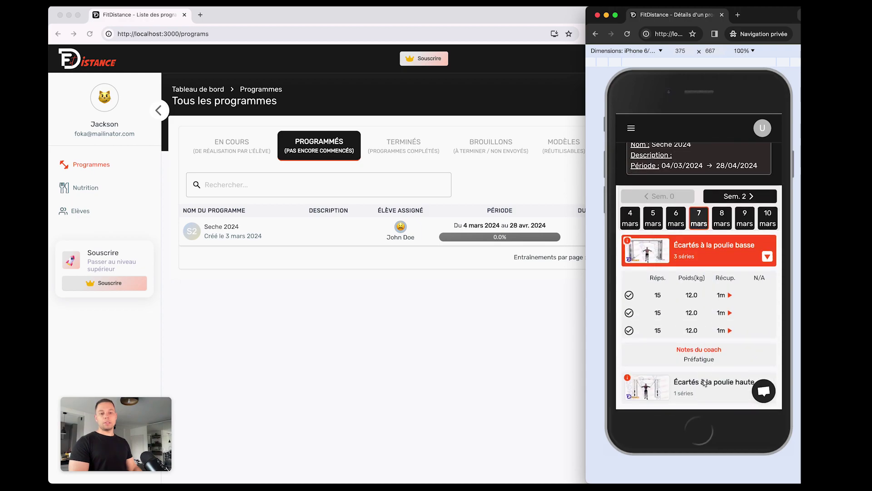
left_click(679, 223)
left_click(720, 336)
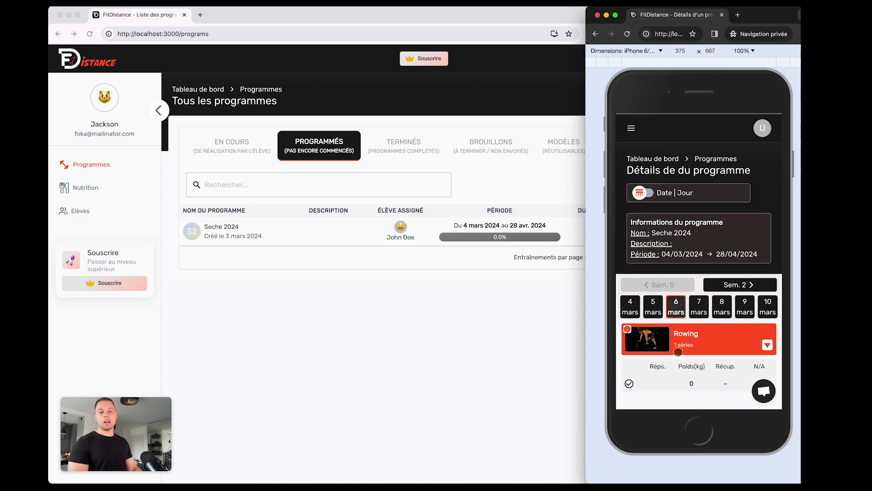
left_click(658, 339)
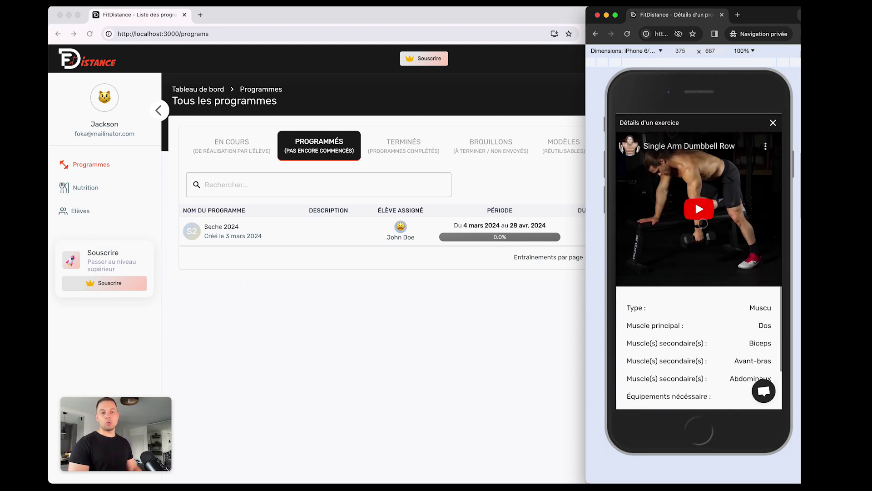
left_click(455, 322)
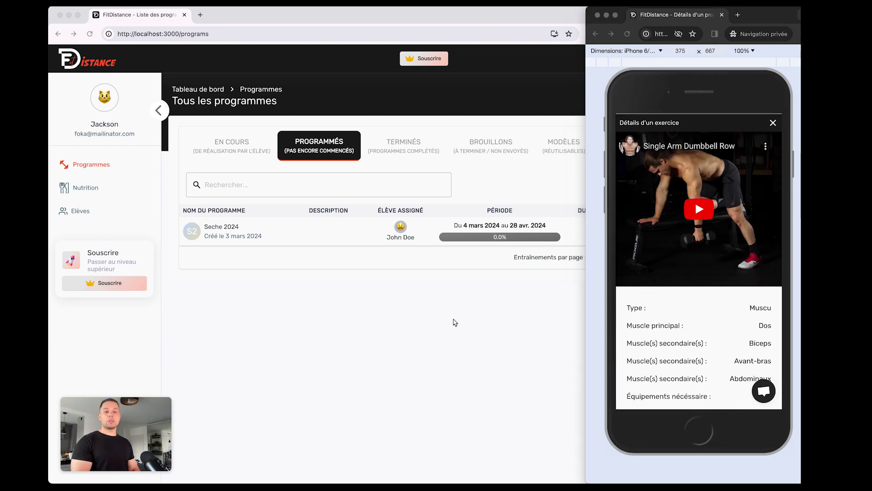